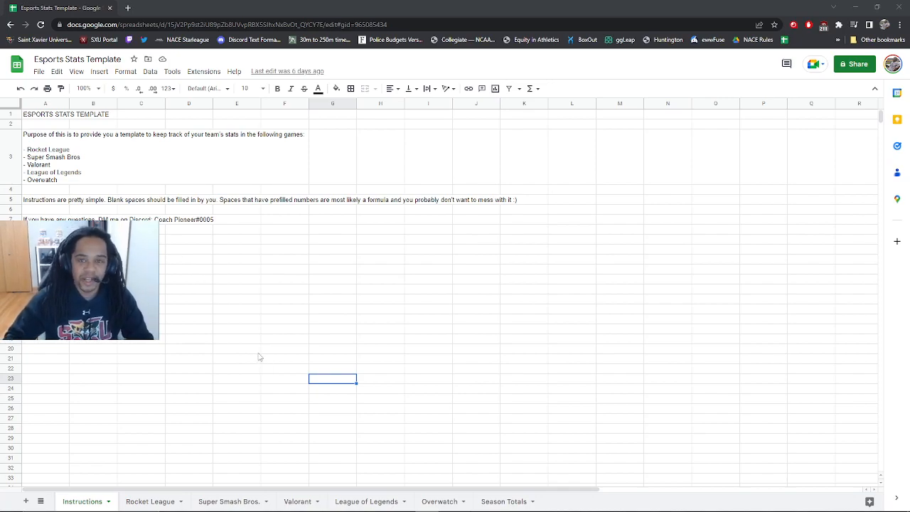
Switch from the Instructions page to the Rocket League stats sheet
left_click(157, 502)
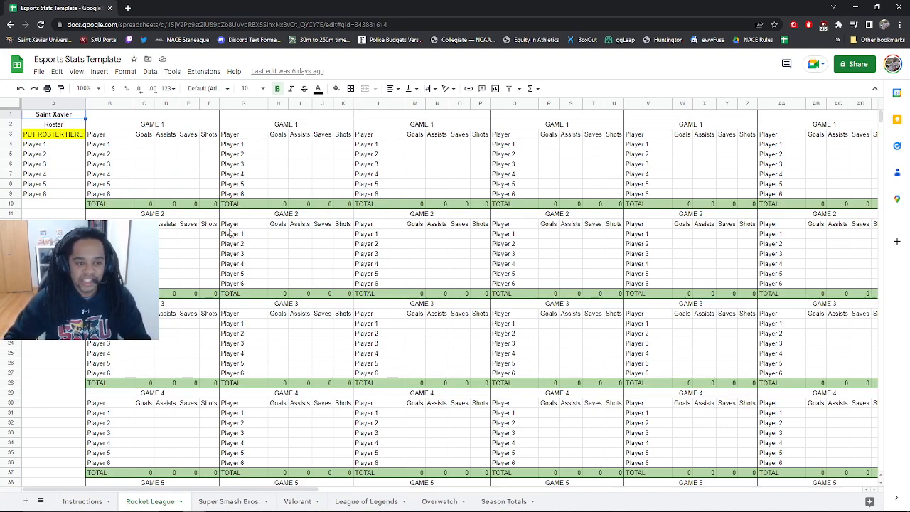
Enter Player 1's Game 1 stats (2, 4, 4, 2) in C4:F4, then type the player's name in A4
left_click(148, 147)
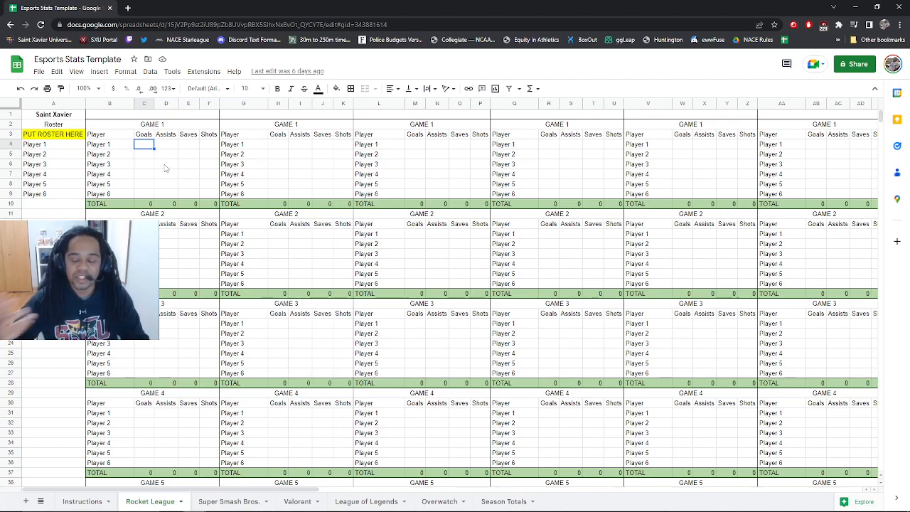
type("2")
left_click(172, 147)
type("4")
key("Tab")
type("4")
key("Tab")
type("7")
left_click(197, 155)
left_click(69, 147)
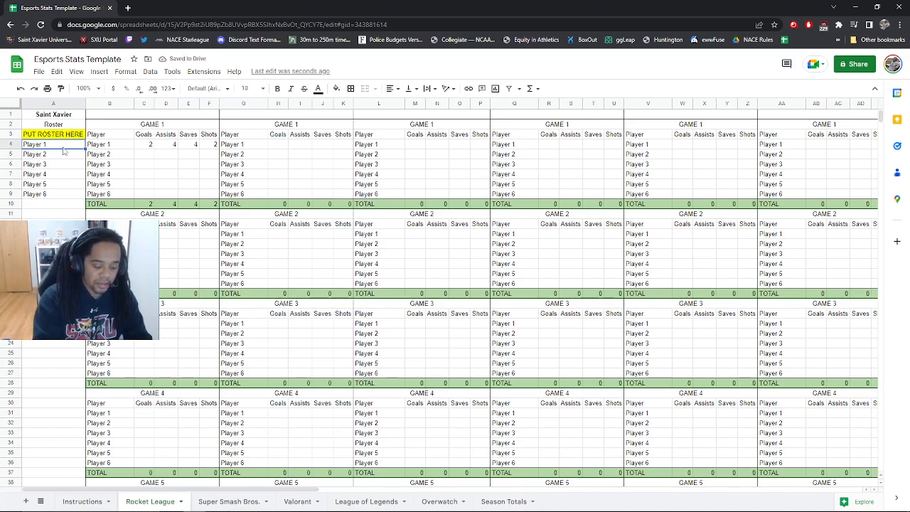
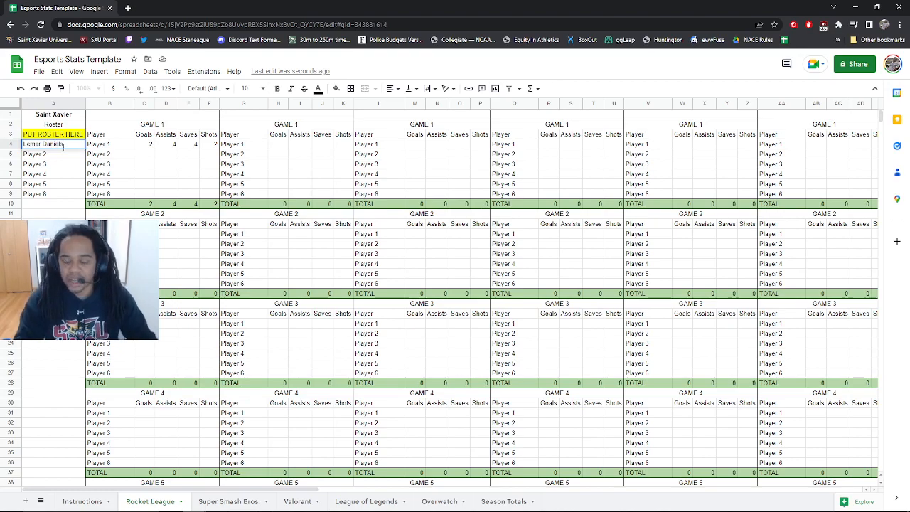
Commit the player's roster name and log 3 goals and 3 assists for Game 2
key("Return")
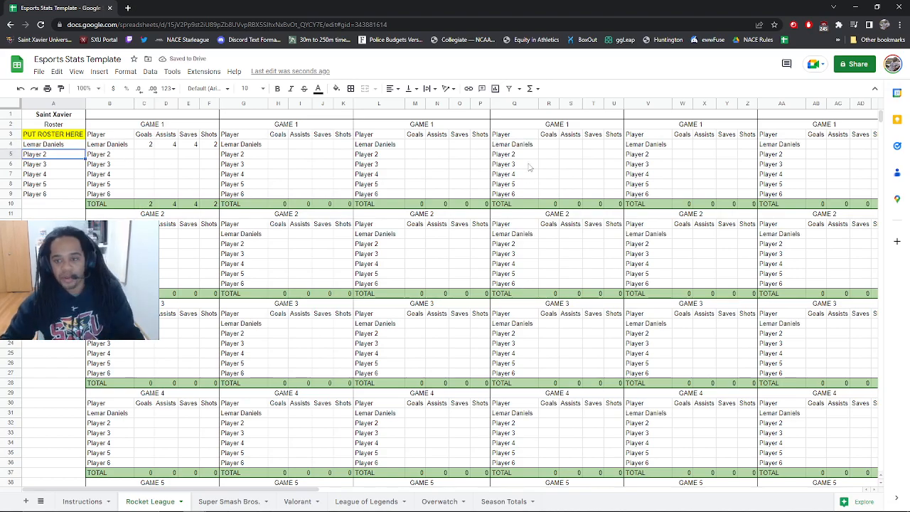
left_click_drag(209, 490, 422, 496)
scroll(348, 452, "left", 10)
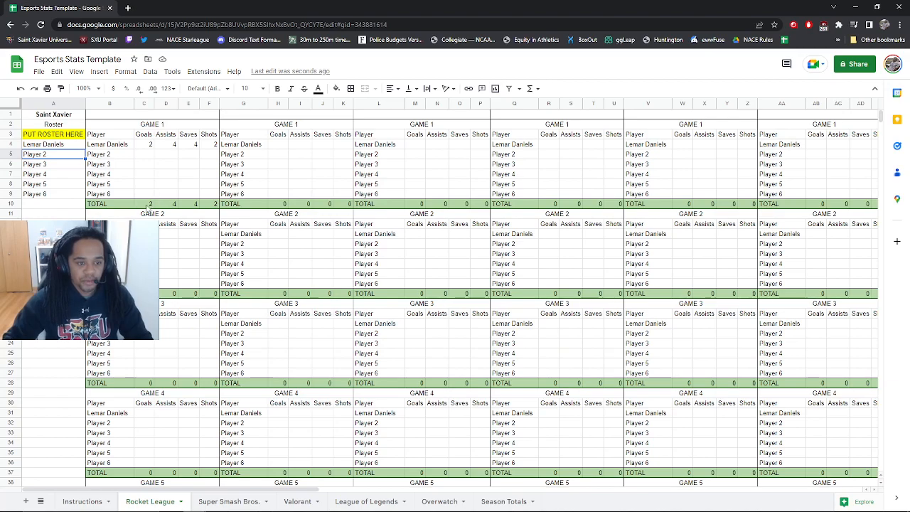
scroll(170, 210, "down", 3)
scroll(146, 216, "up", 3)
left_click(145, 234)
type("3")
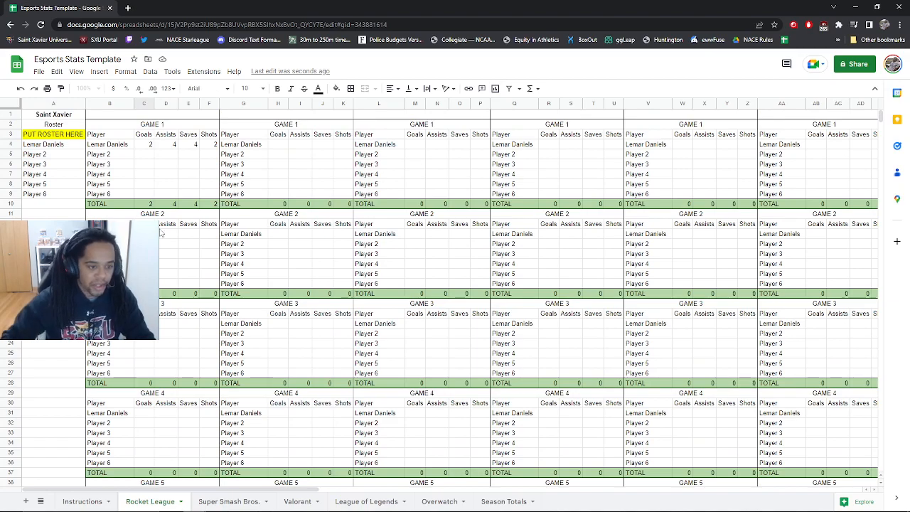
left_click(174, 234)
type("3")
left_click(184, 264)
Check the Series Total and the Game Highs goals formula in C60 without changing them
scroll(196, 274, "down", 10)
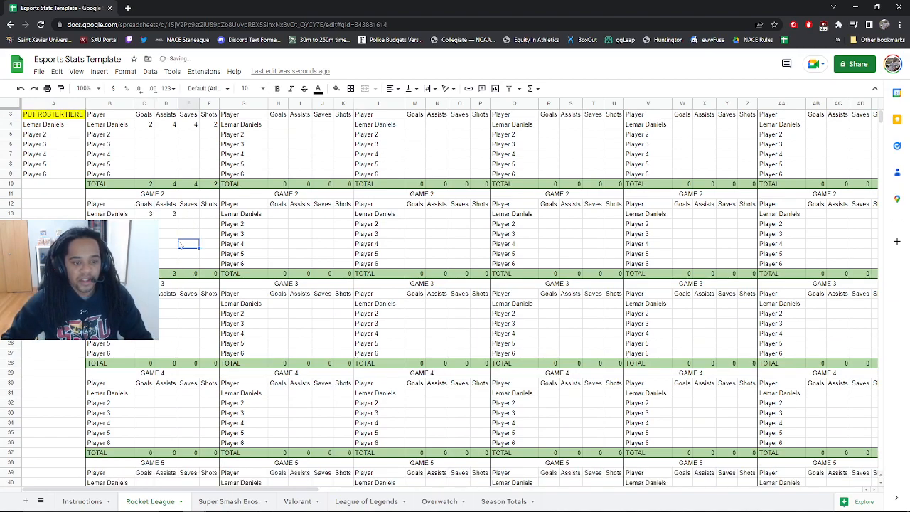
scroll(172, 306, "down", 2)
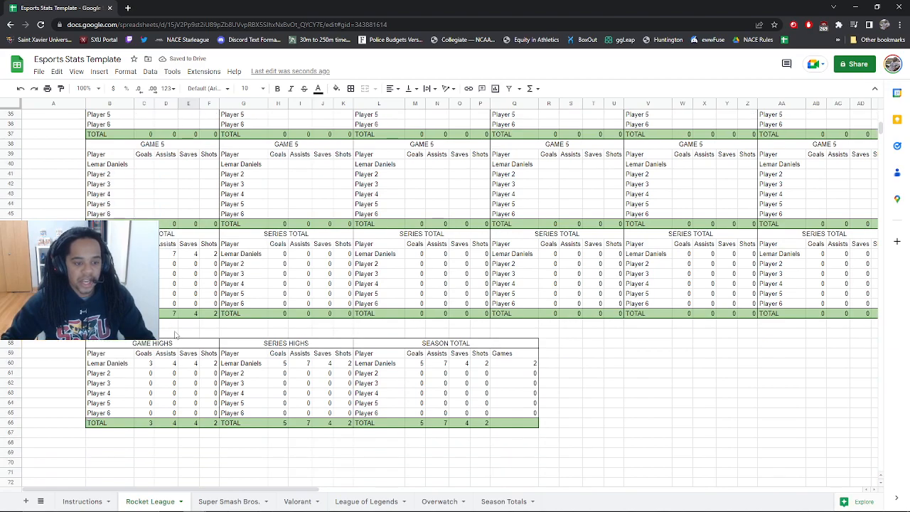
left_click(161, 302)
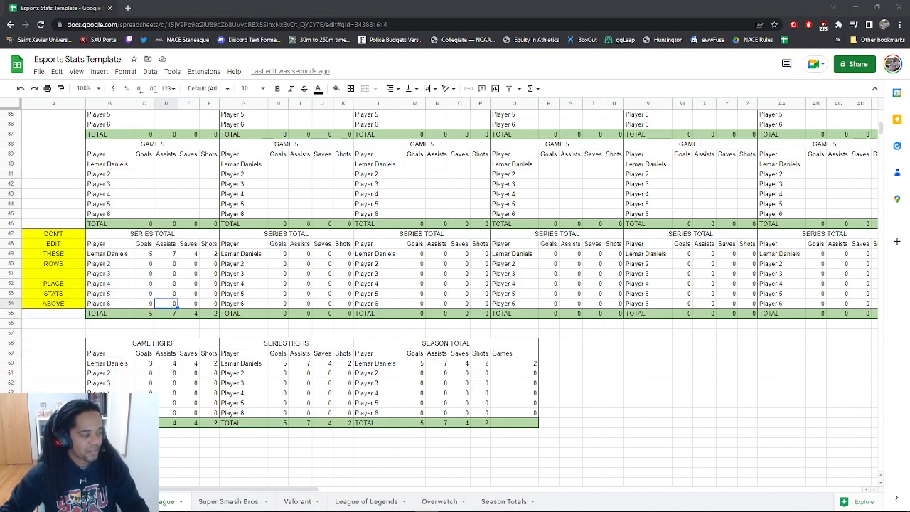
scroll(178, 297, "down", 4)
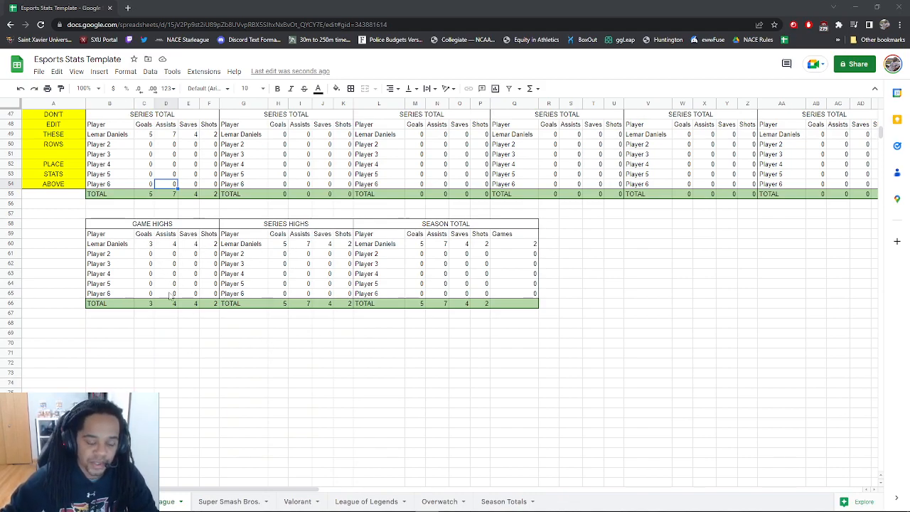
double_click(144, 244)
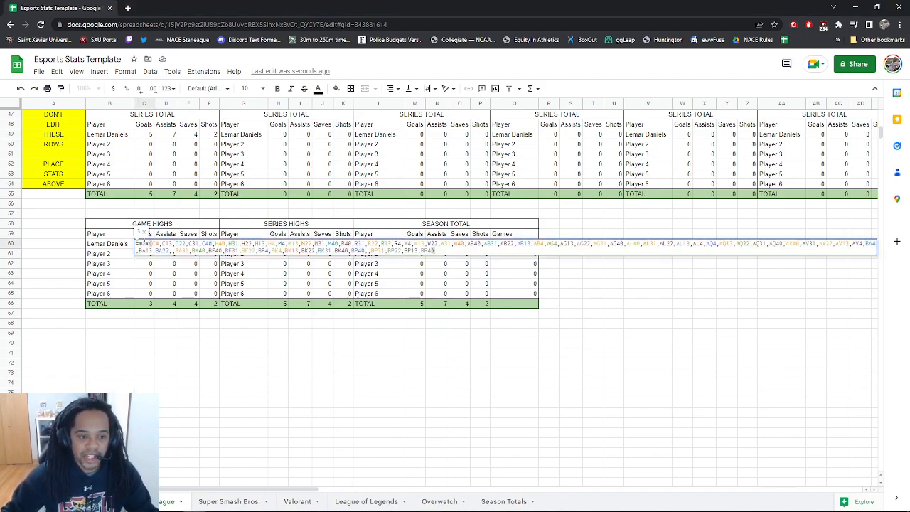
left_click(310, 346)
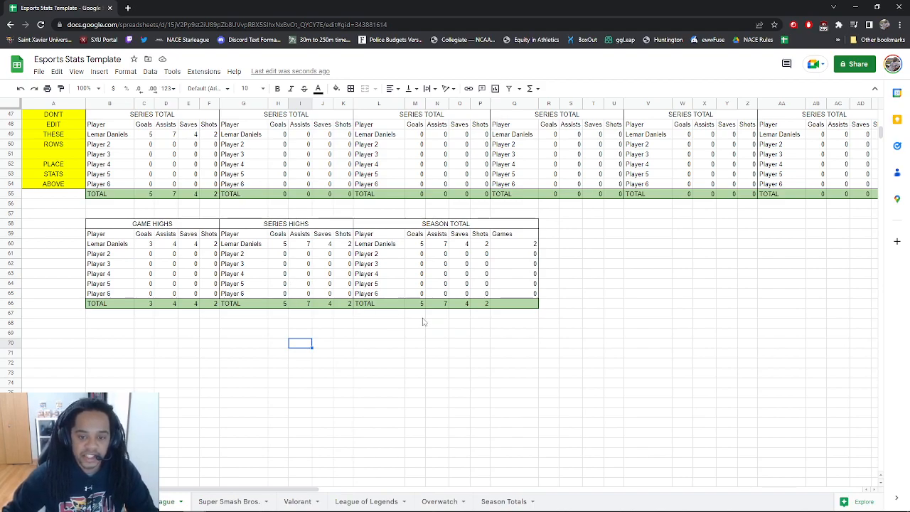
scroll(426, 320, "up", 1)
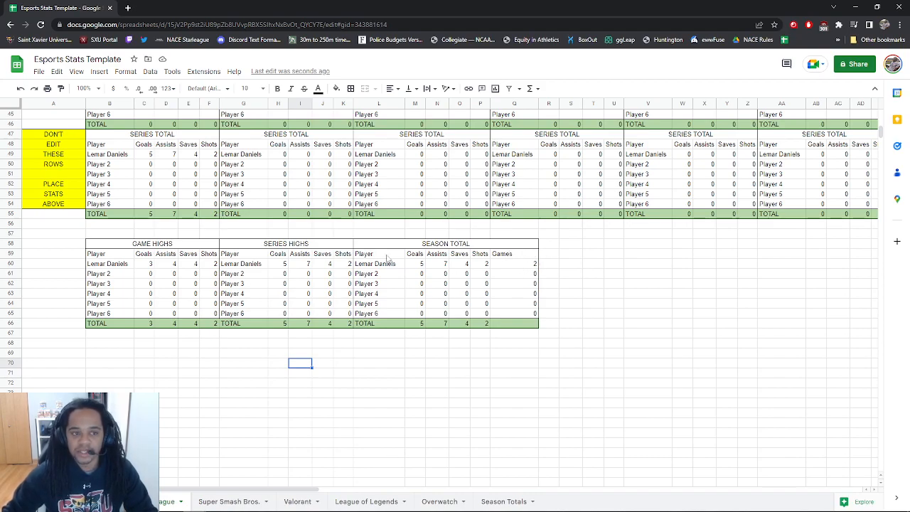
scroll(180, 231, "up", 15)
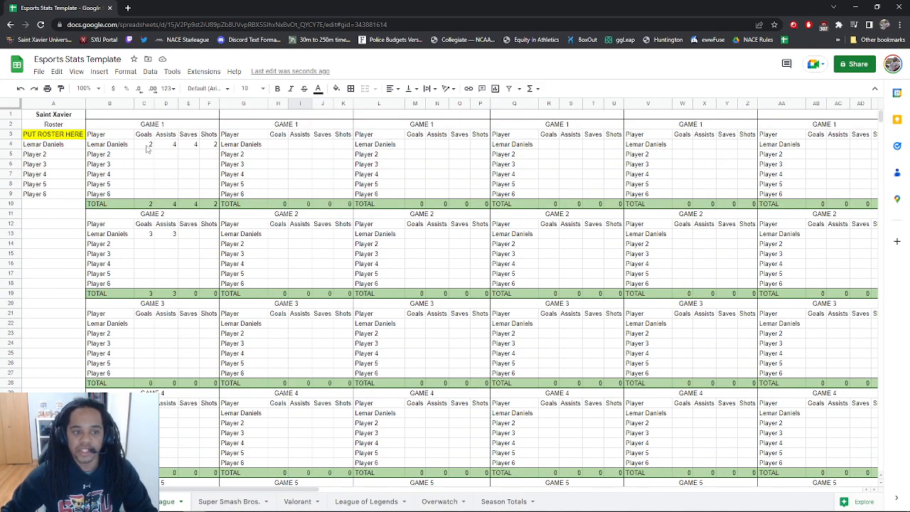
left_click(149, 187)
left_click(160, 186)
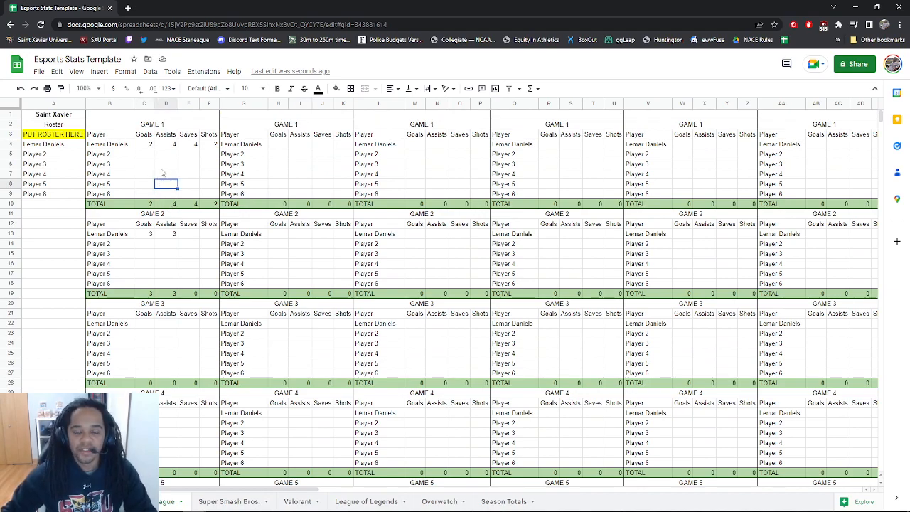
scroll(427, 304, "down", 6)
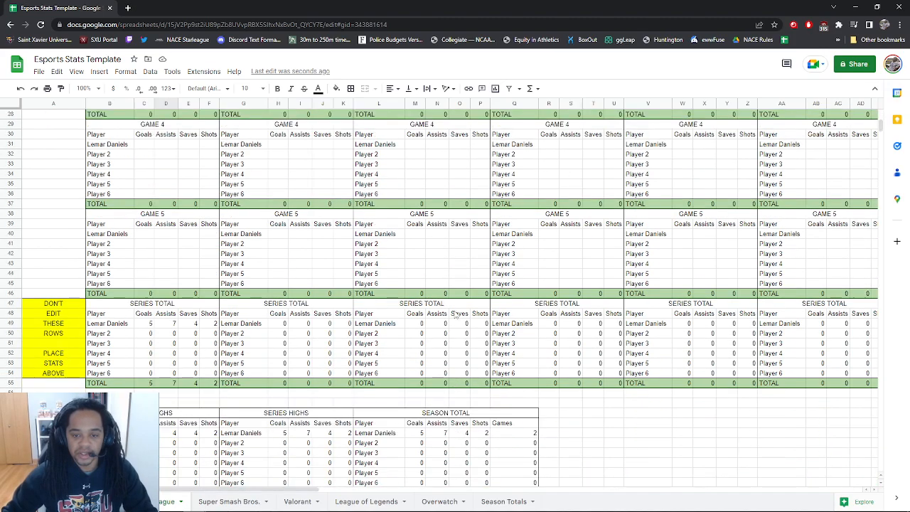
scroll(530, 312, "up", 6)
left_click(143, 155)
type("0")
key("Return")
scroll(426, 284, "down", 7)
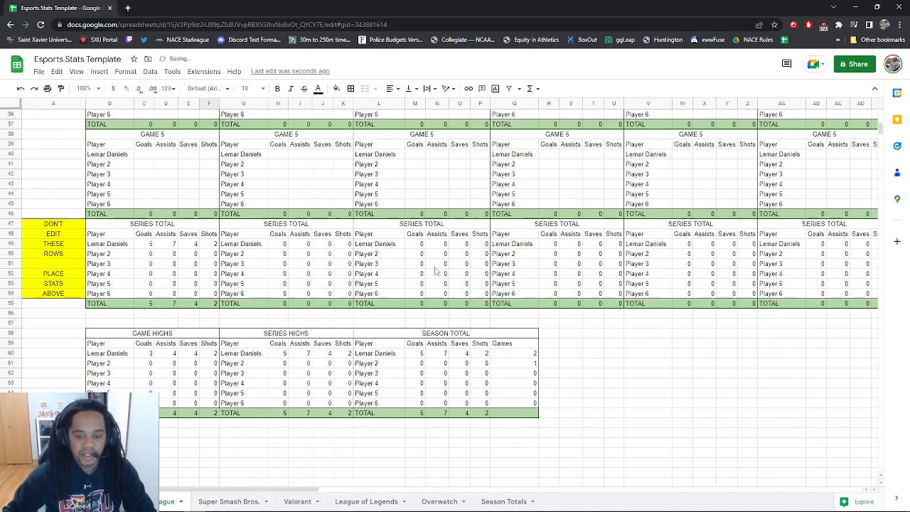
scroll(274, 239, "up", 5)
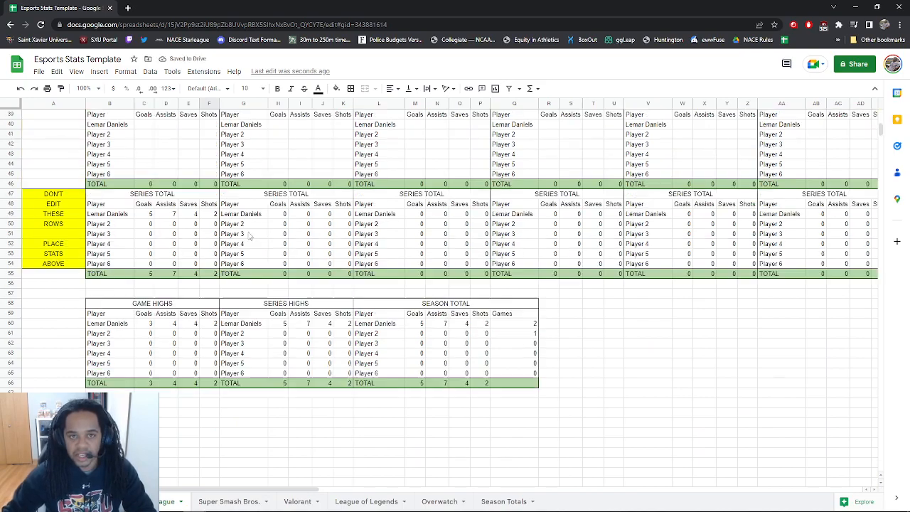
scroll(178, 211, "up", 5)
left_click(148, 156)
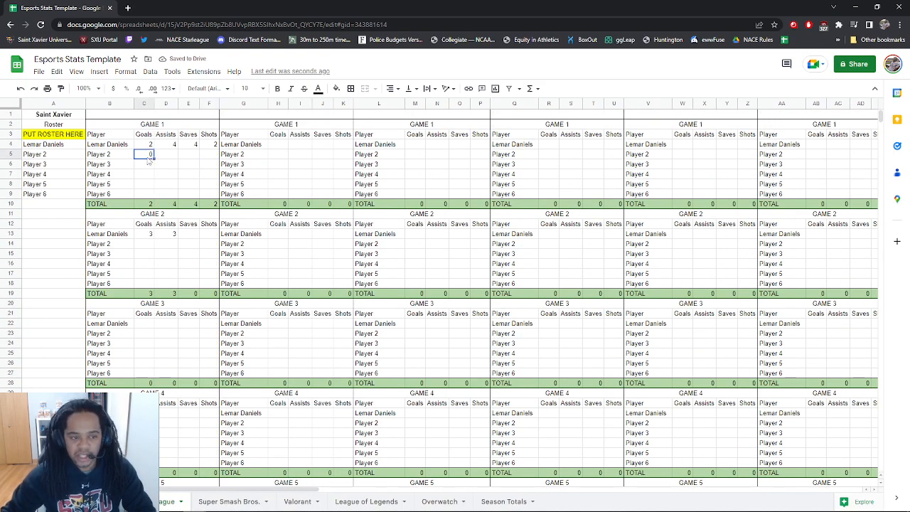
key("Delete")
scroll(148, 161, "down", 13)
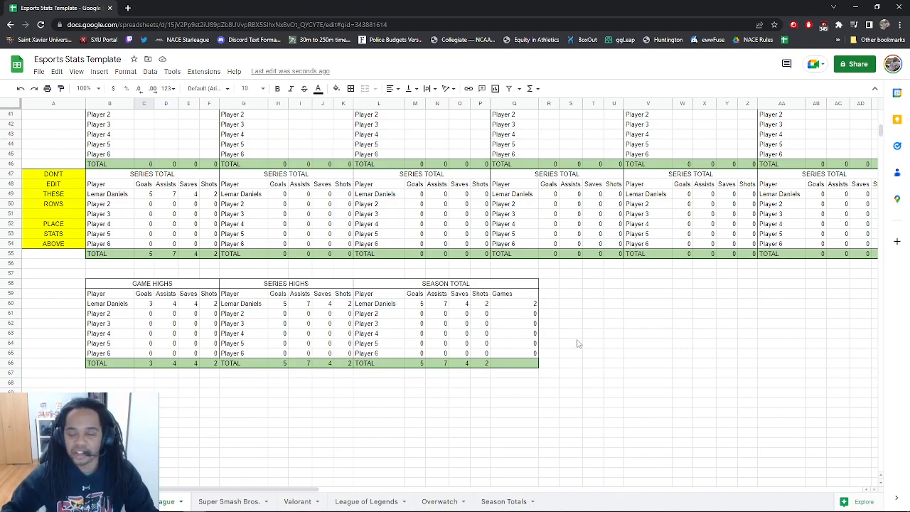
scroll(303, 365, "up", 10)
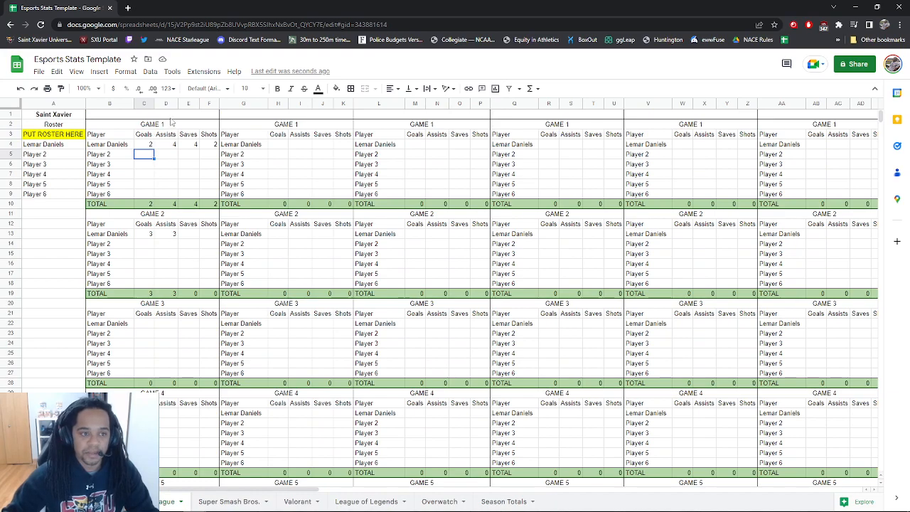
left_click(170, 117)
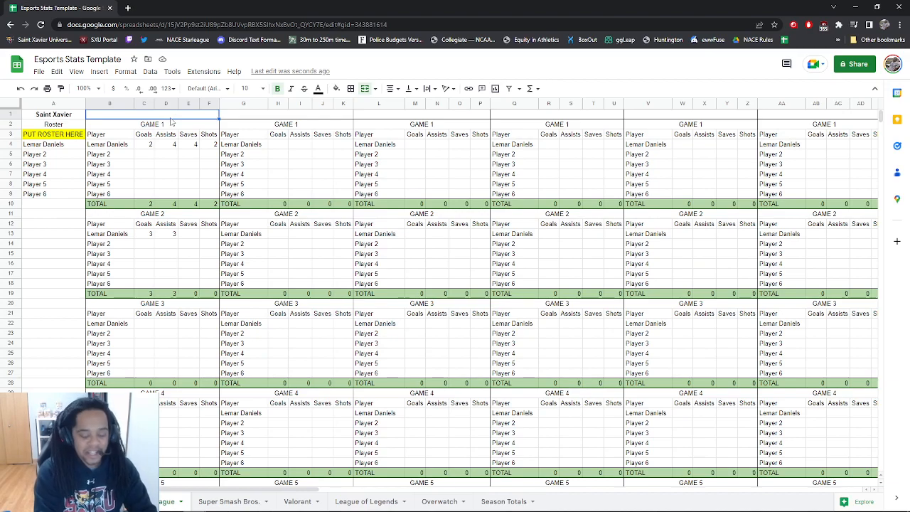
Enter 'Siena Heights' as the opponent heading above the first Game 1 table
type("Sien")
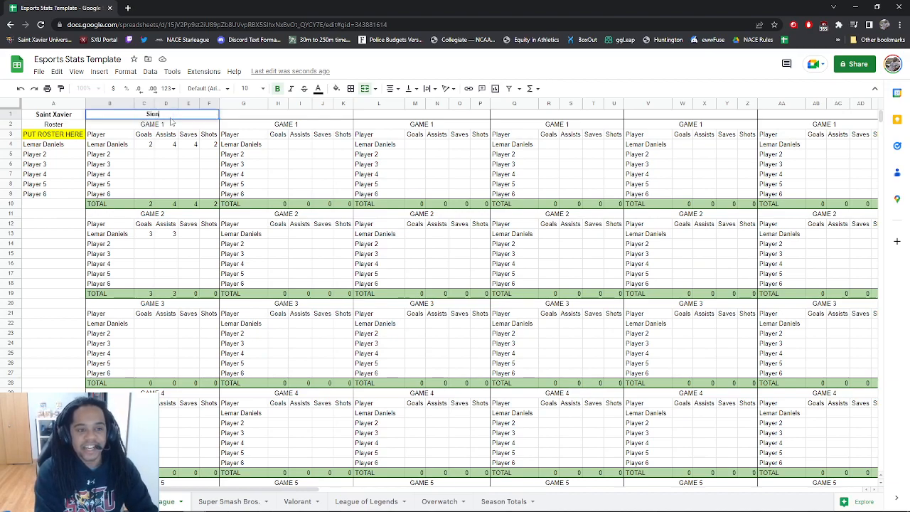
type("a Height")
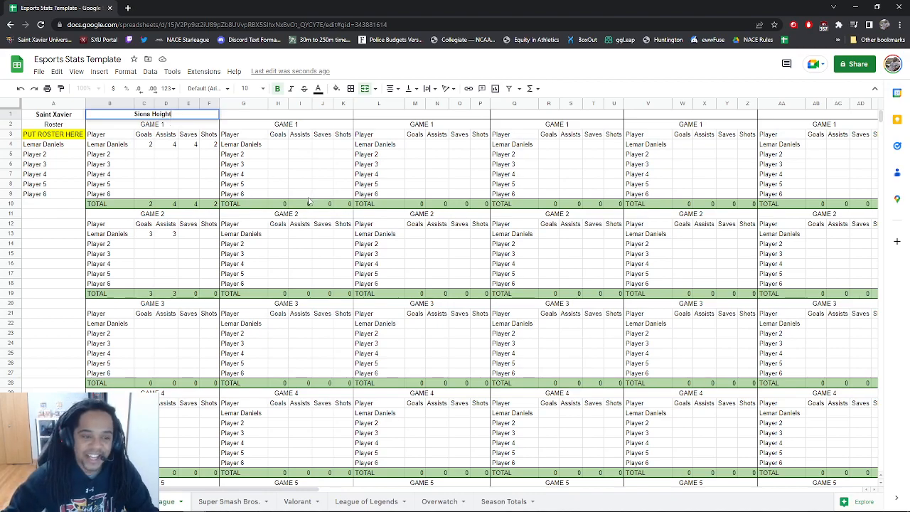
type("s")
left_click(187, 164)
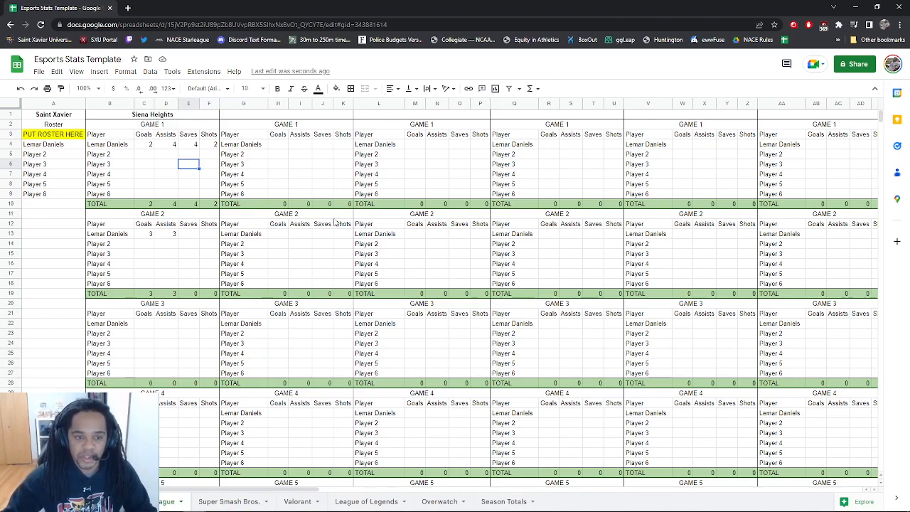
scroll(324, 216, "down", 15)
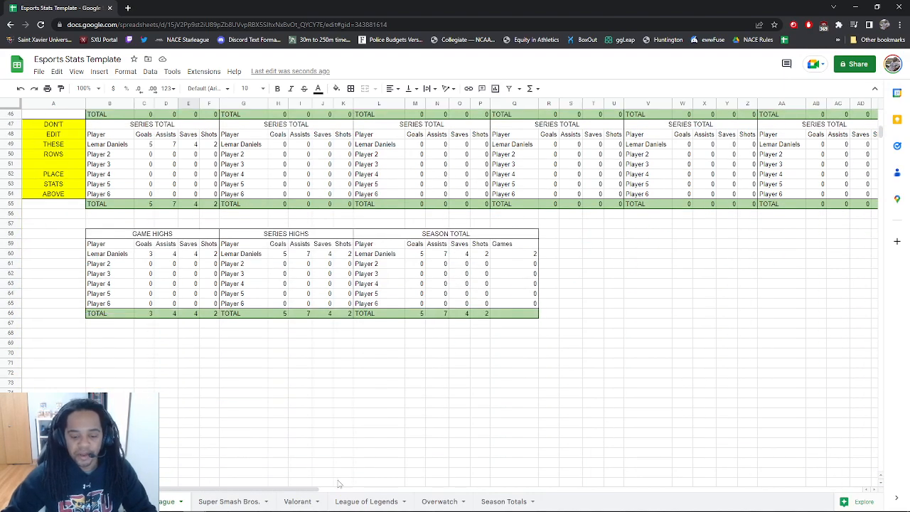
left_click(217, 501)
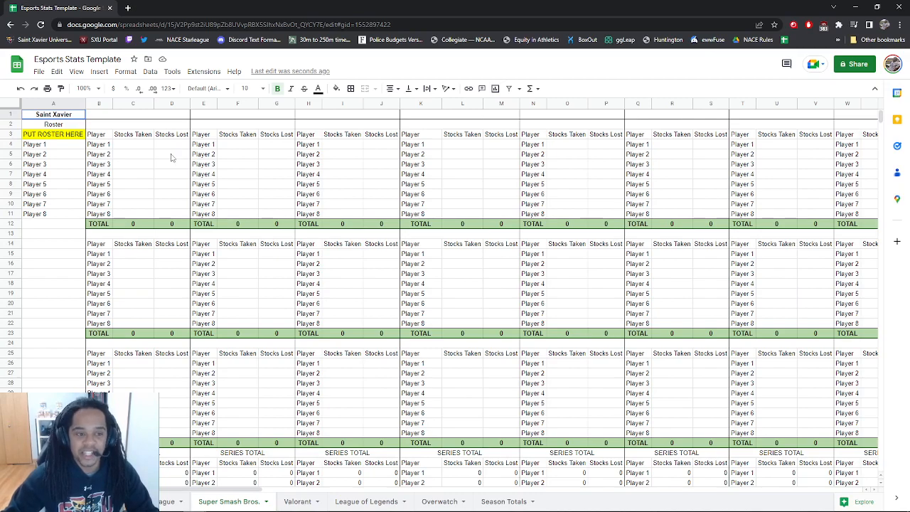
scroll(147, 336, "down", 5)
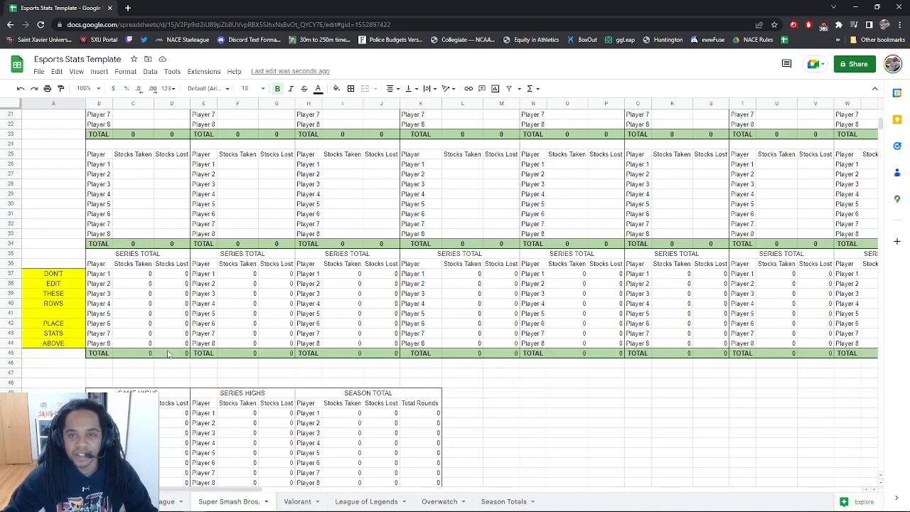
scroll(294, 378, "down", 3)
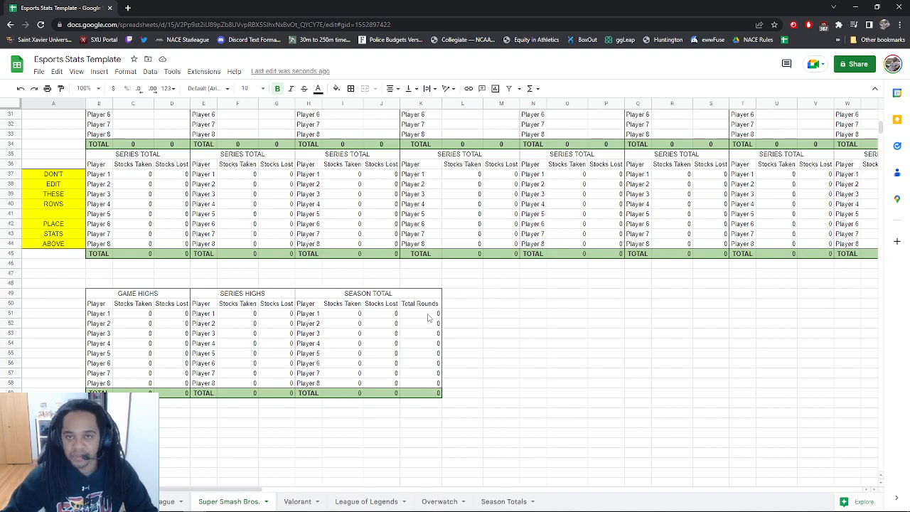
scroll(169, 251, "up", 10)
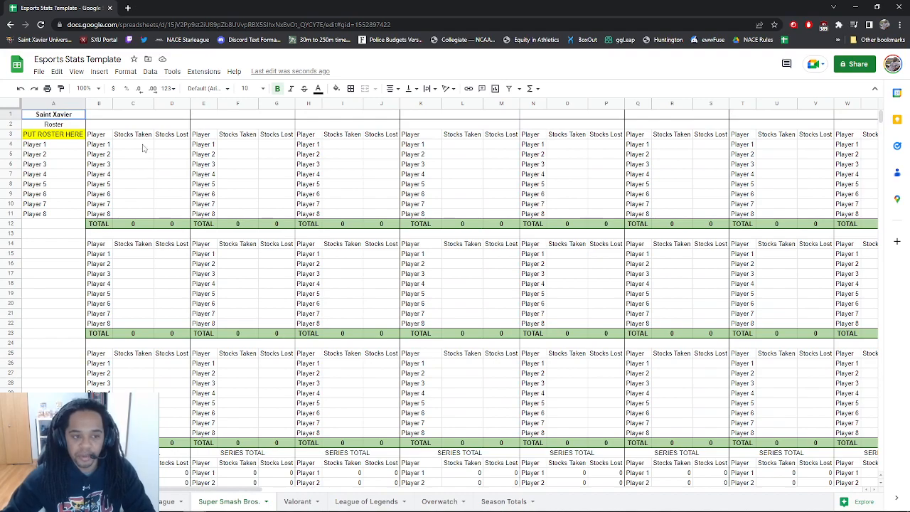
left_click(131, 165)
type("0")
left_click(150, 196)
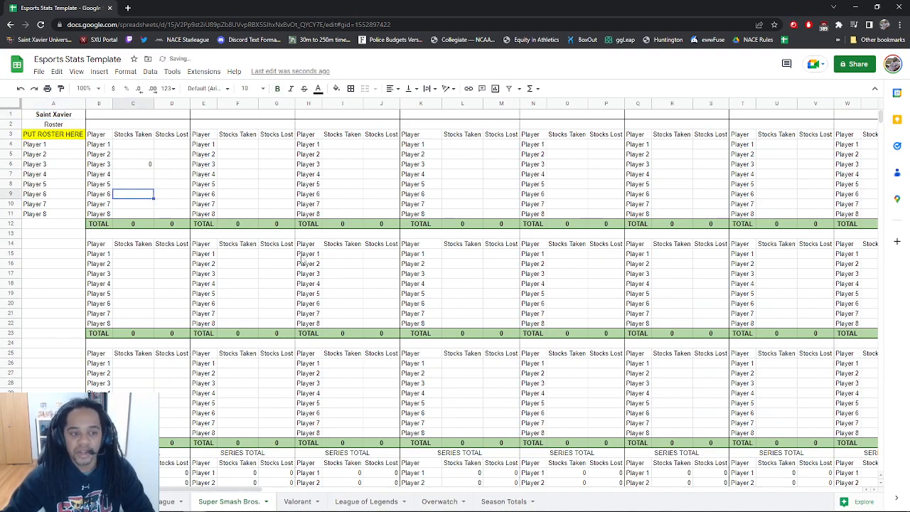
scroll(289, 254, "down", 5)
left_click(436, 315)
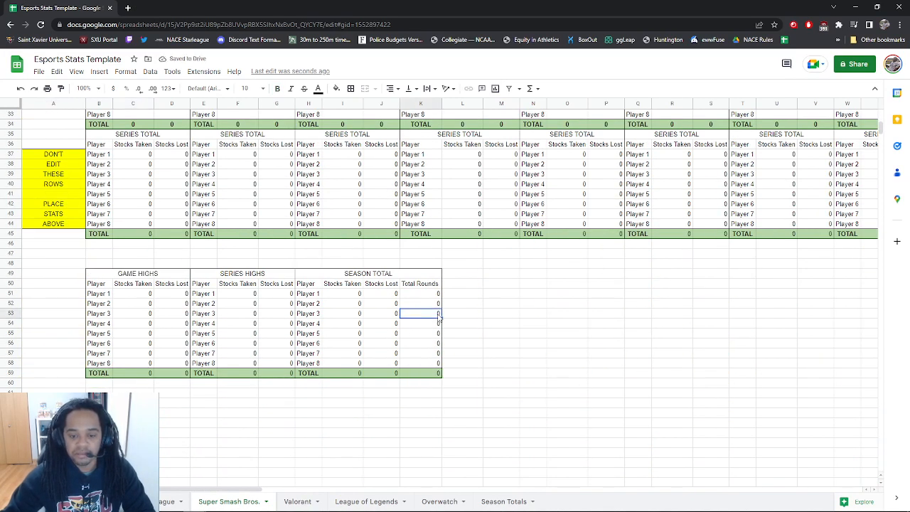
left_click(480, 313)
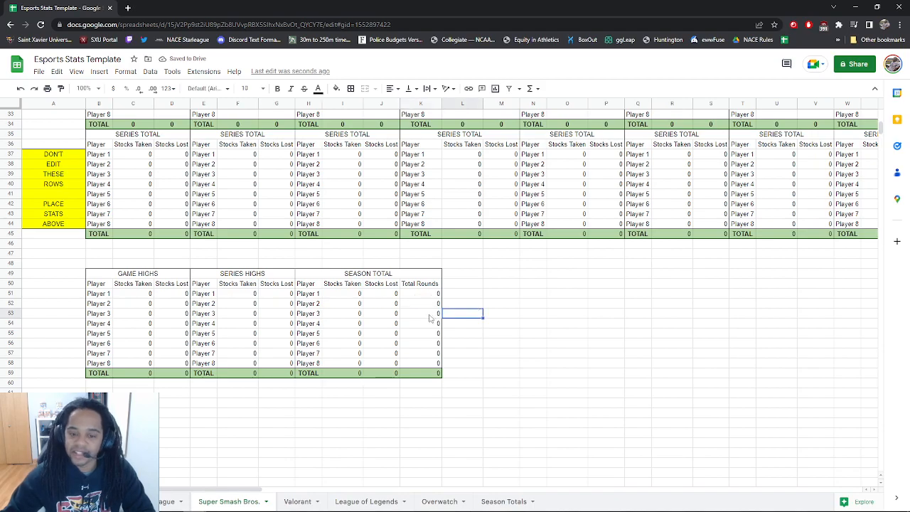
scroll(430, 318, "up", 6)
scroll(480, 359, "down", 3)
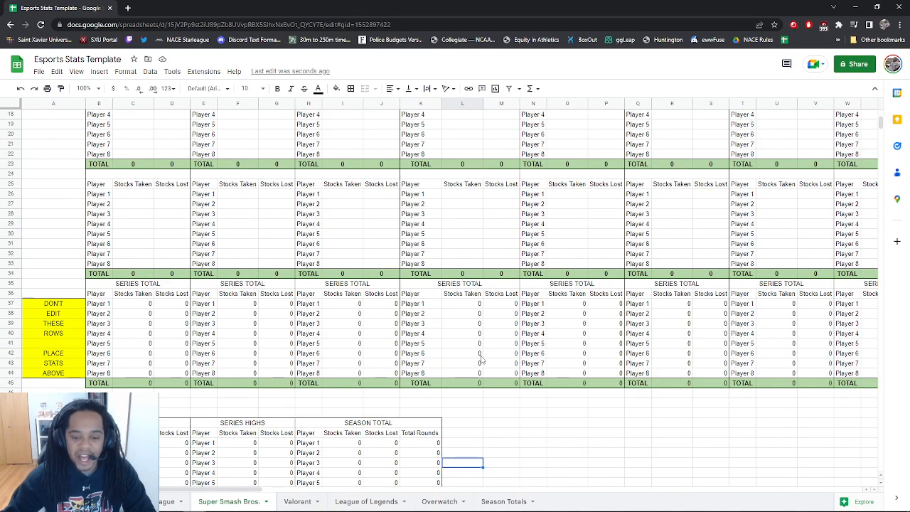
scroll(482, 359, "down", 2)
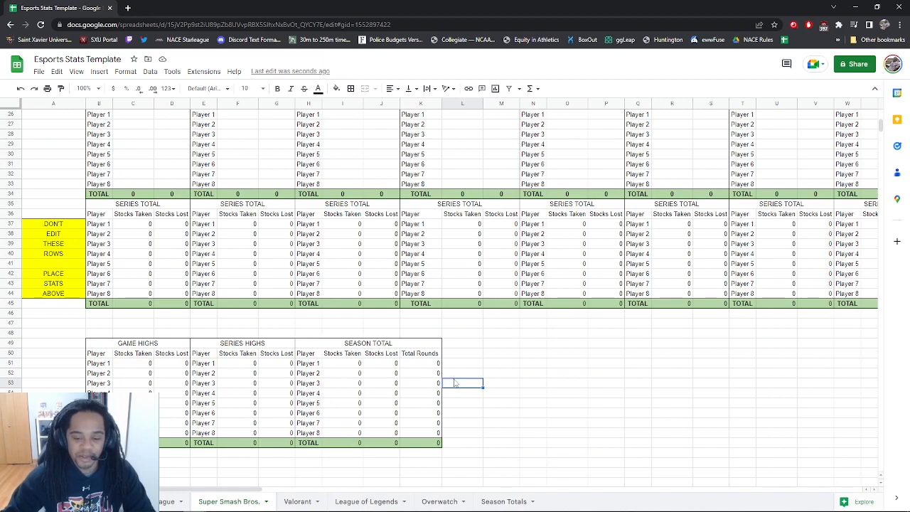
scroll(160, 198, "up", 5)
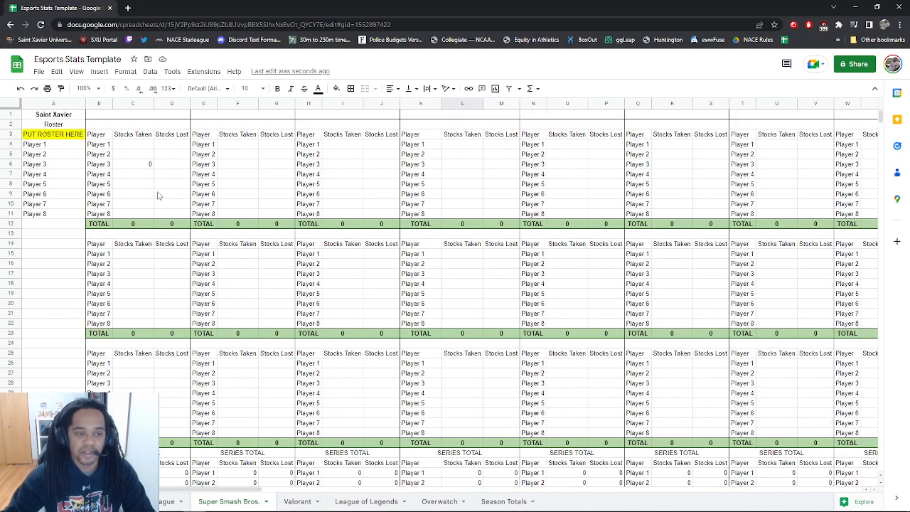
left_click(145, 164)
key("Delete")
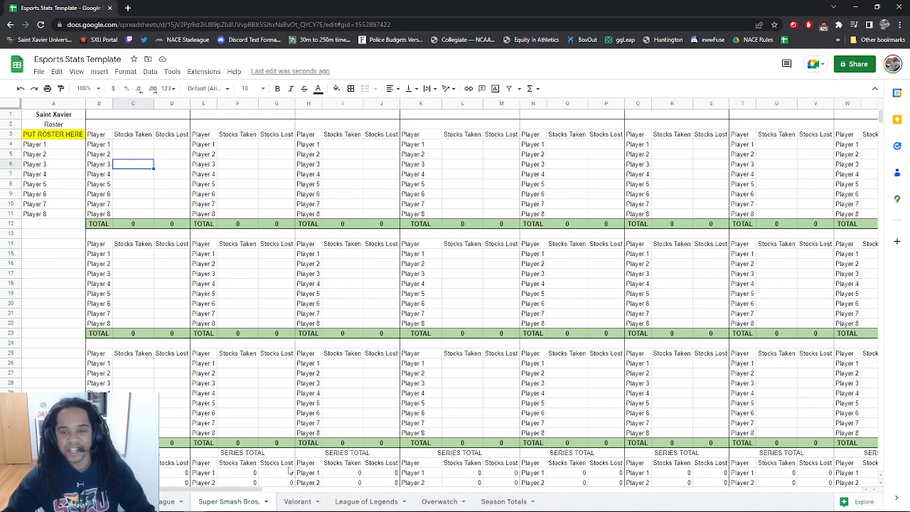
On the Valorant sheet, label the first game's map heading 'Bind (13-8)'
left_click(302, 503)
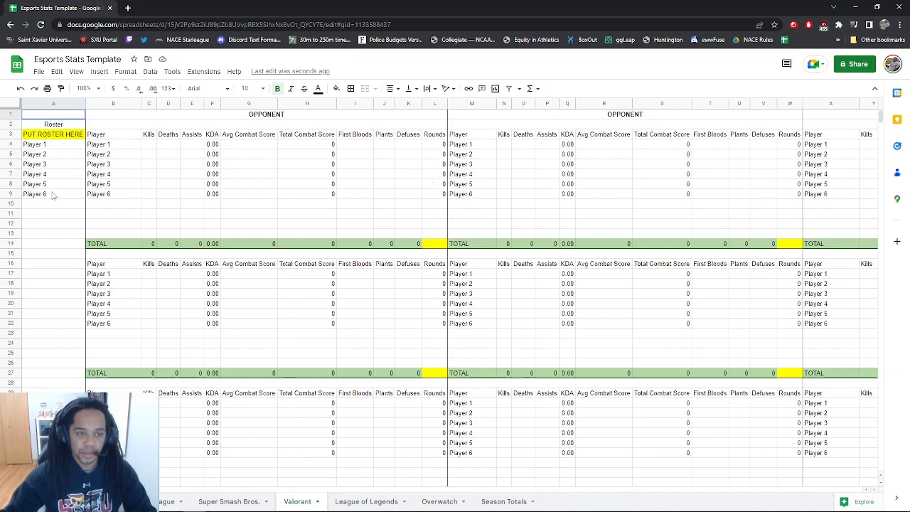
left_click(288, 116)
left_click(290, 126)
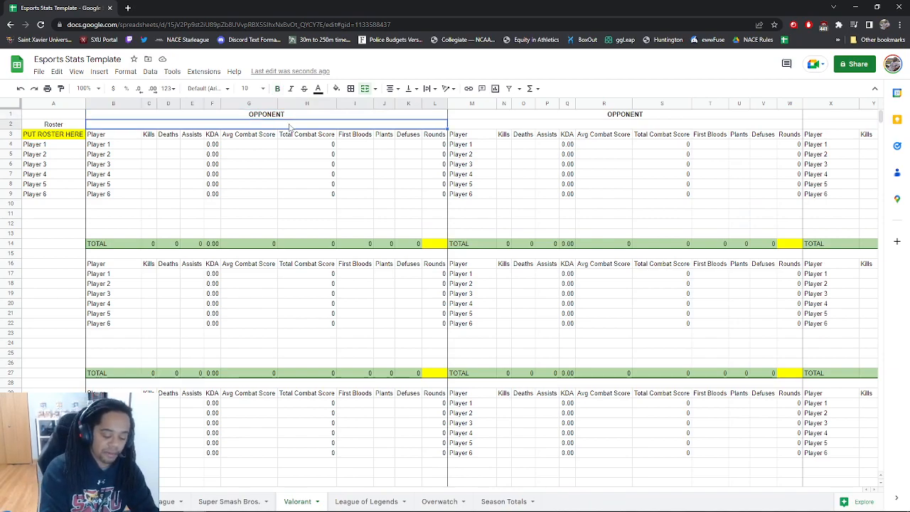
type("Bing")
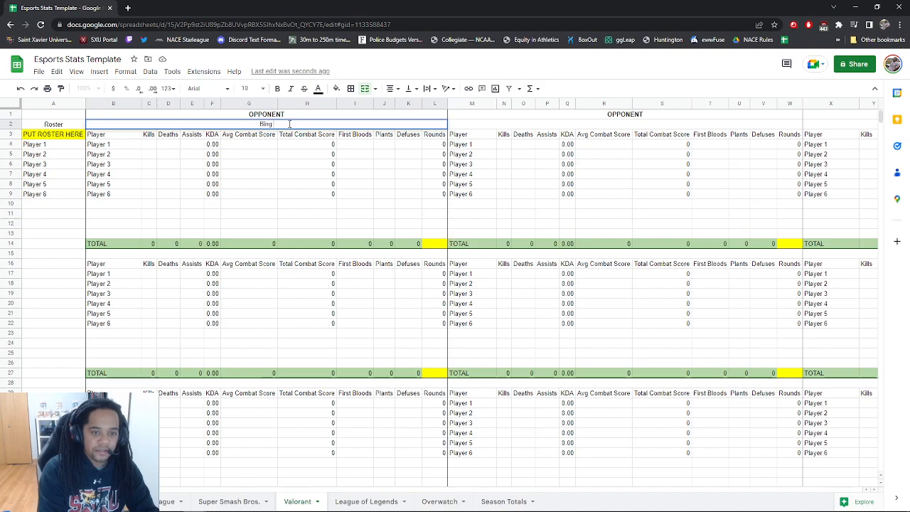
key("BackSpace")
type("d (13")
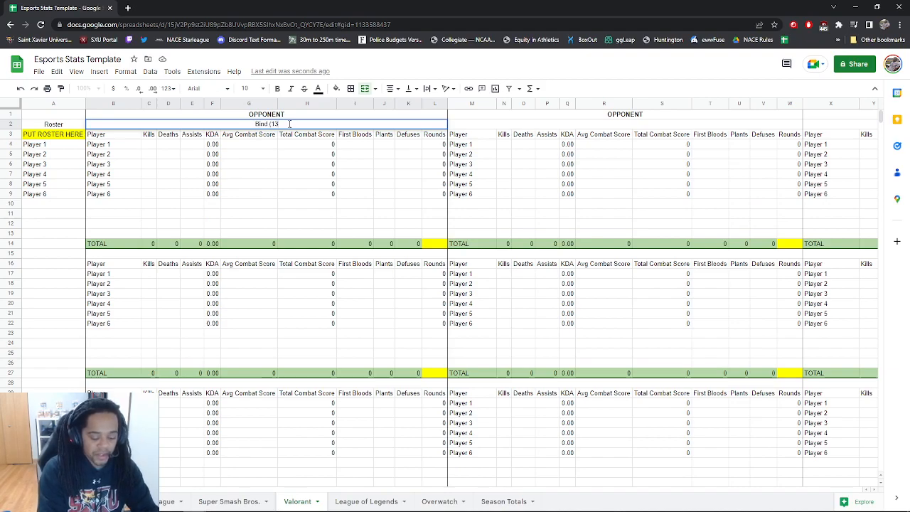
type("-8)")
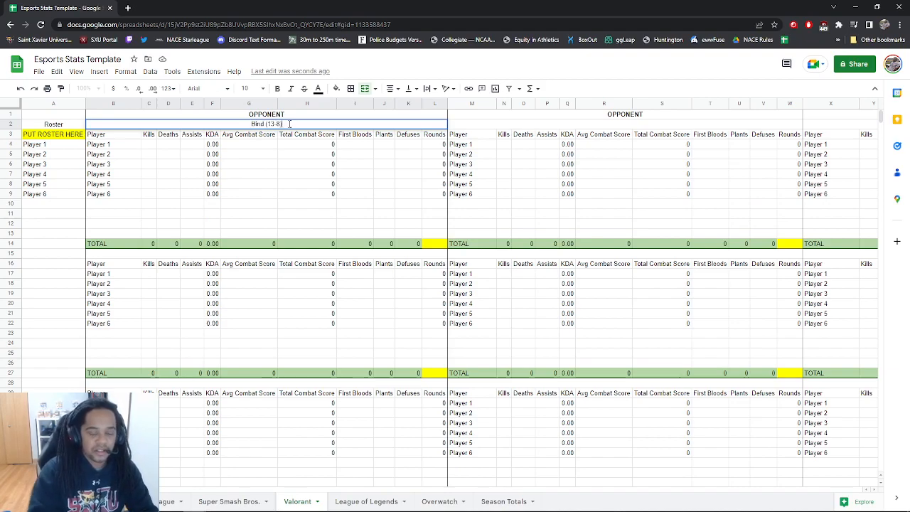
left_click(285, 165)
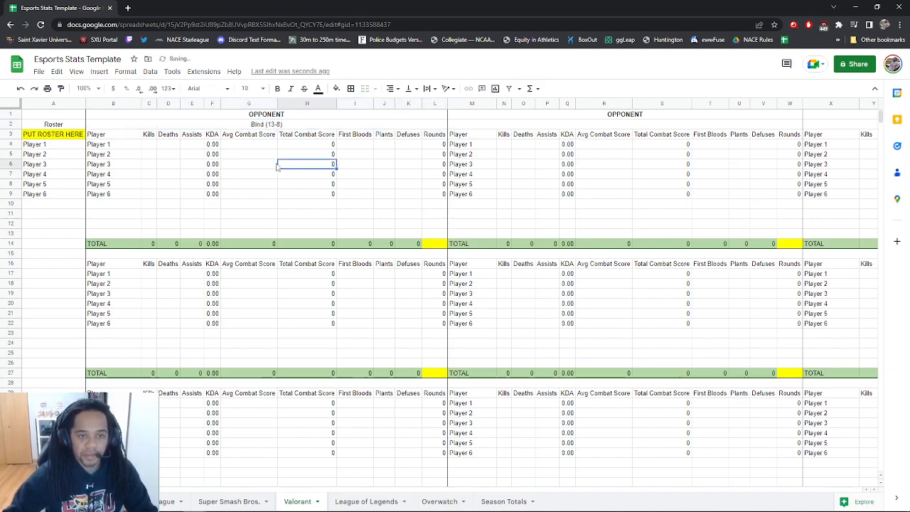
left_click(437, 247)
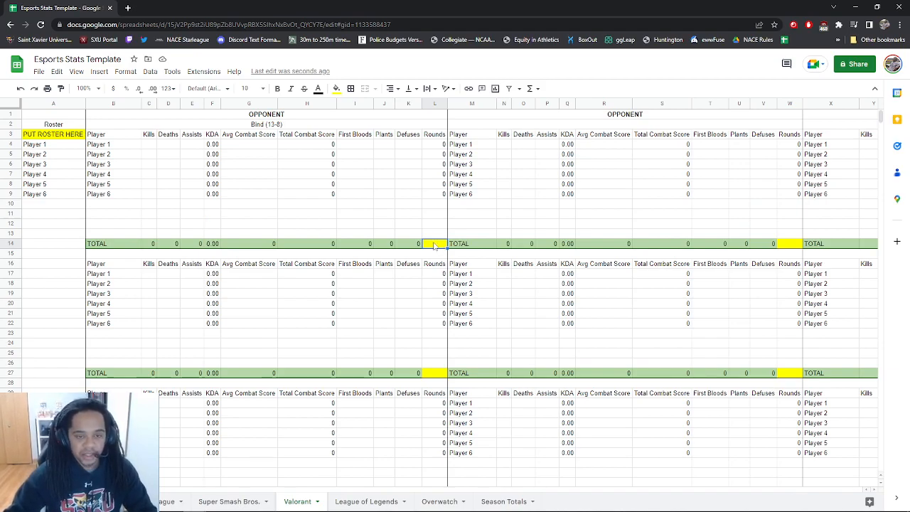
Set the Bind game's total rounds to 21 and inspect Player 1's Rounds formula
type("21")
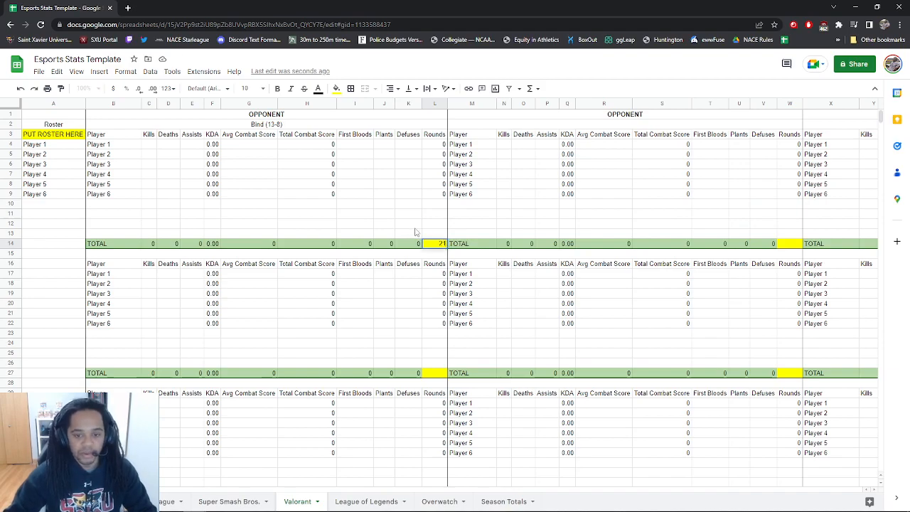
left_click(409, 223)
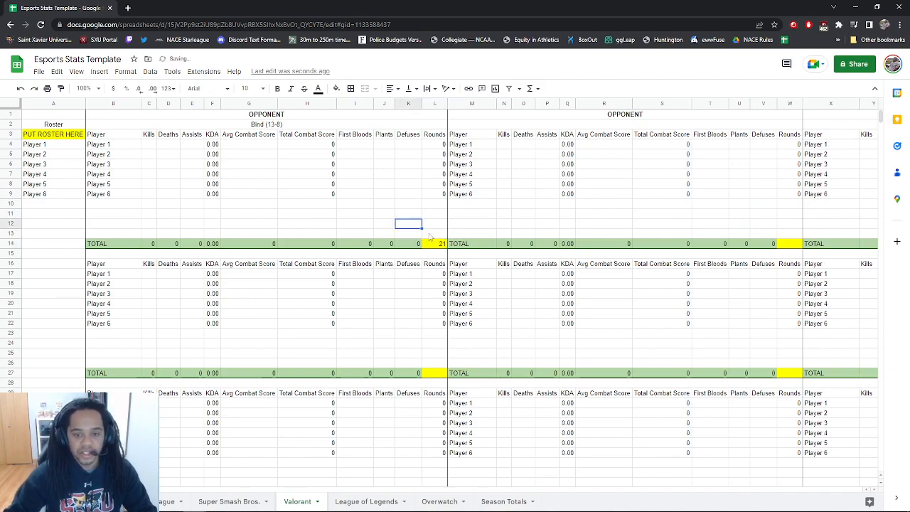
double_click(437, 145)
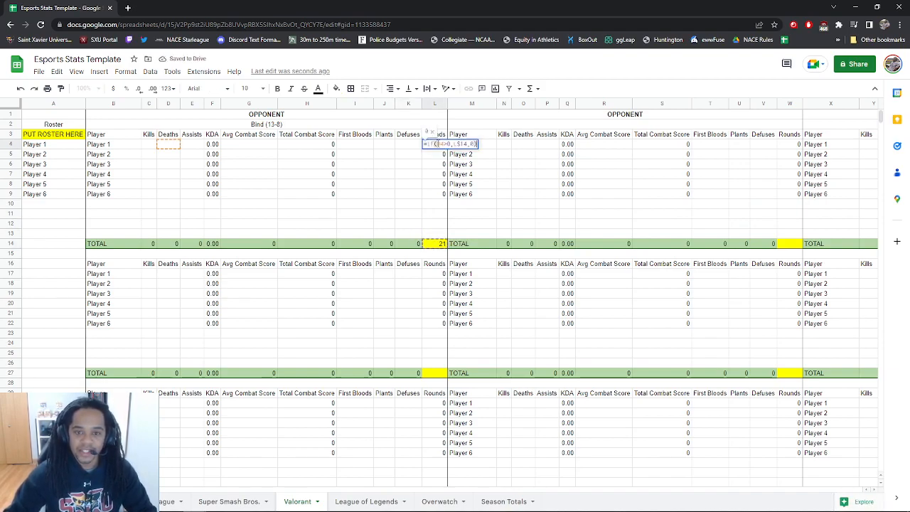
left_click(437, 183)
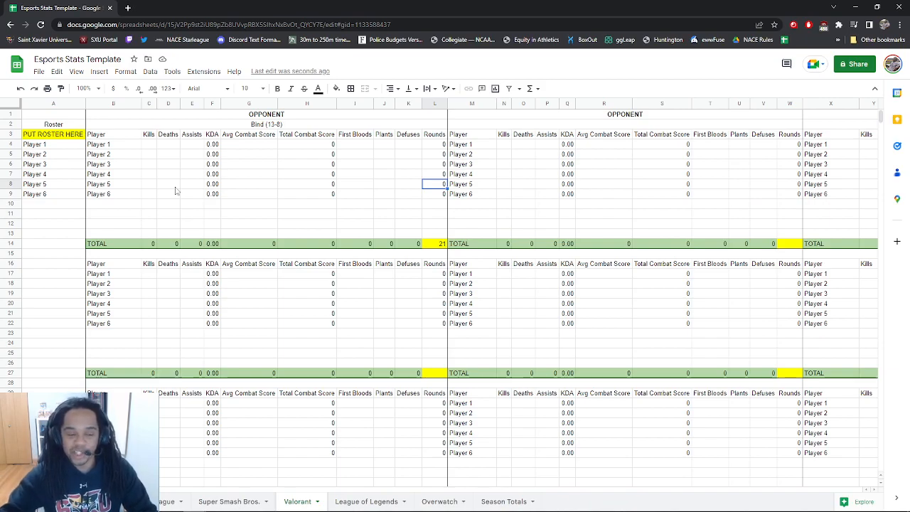
Give Player 1 one death and fill it down to all six players
left_click(172, 146)
type("1")
left_click(168, 174)
left_click(176, 145)
left_click_drag(180, 149, 179, 195)
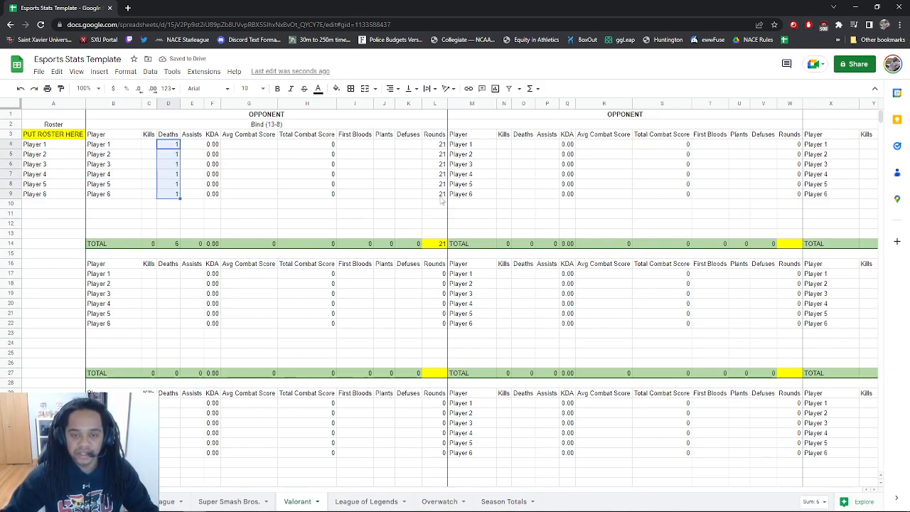
left_click(148, 154)
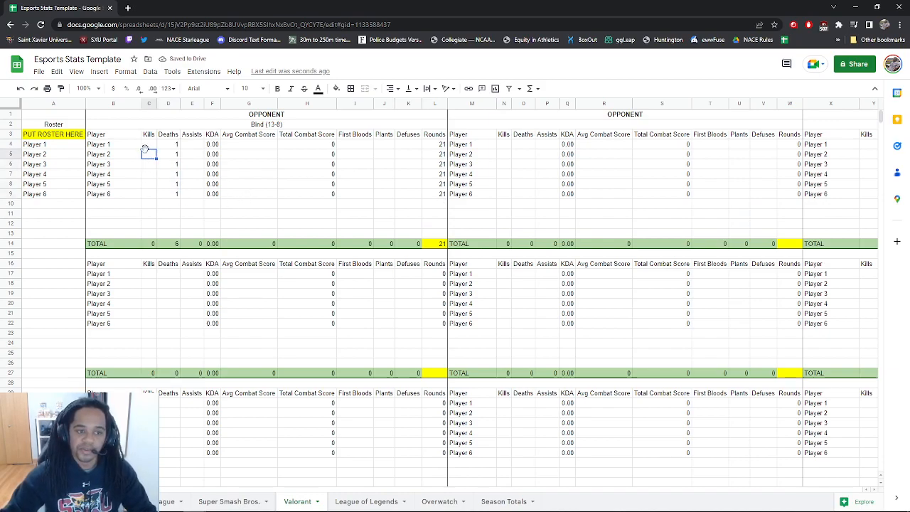
left_click(261, 146)
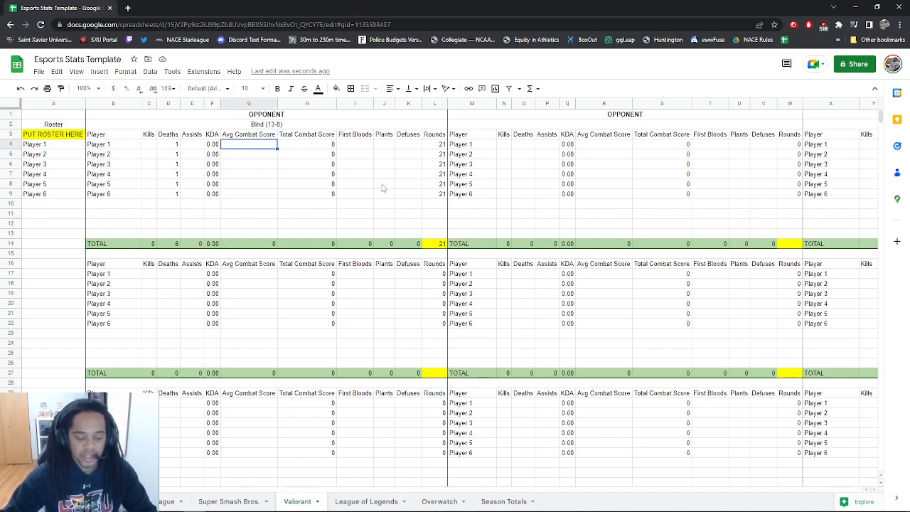
type("350")
key("Return")
key("Return")
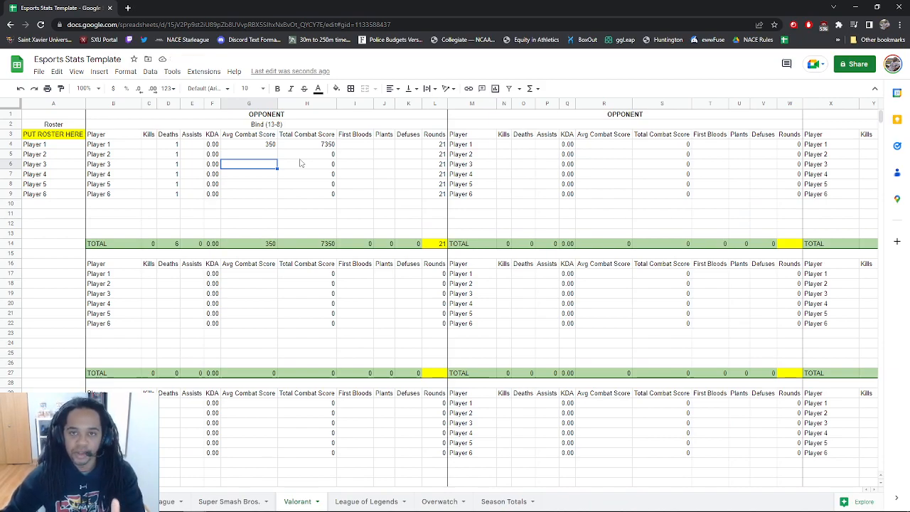
left_click(357, 145)
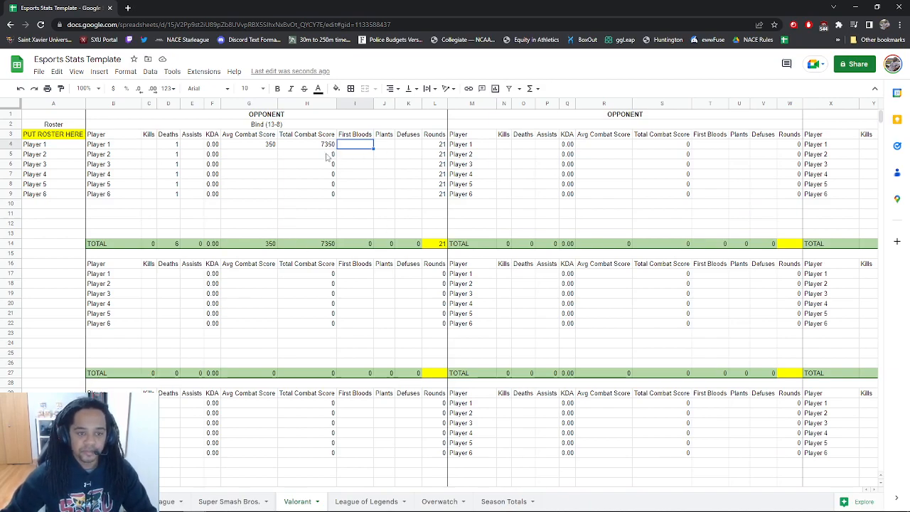
left_click(150, 145)
type("1")
left_click(189, 146)
type("1")
left_click(196, 185)
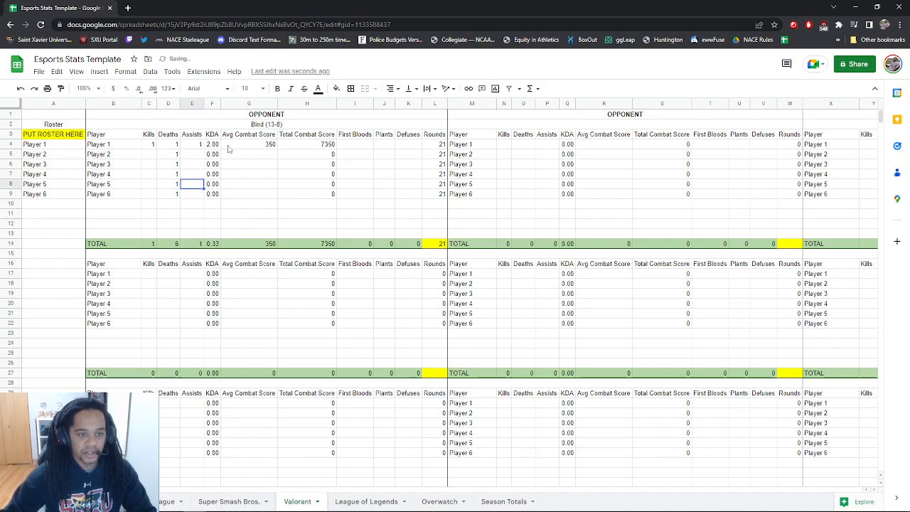
double_click(213, 144)
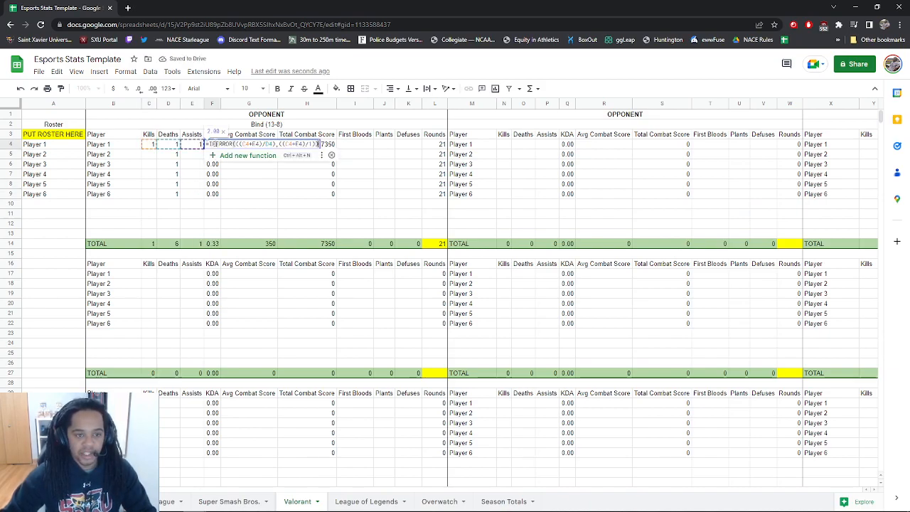
left_click(304, 208)
double_click(306, 145)
left_click(359, 198)
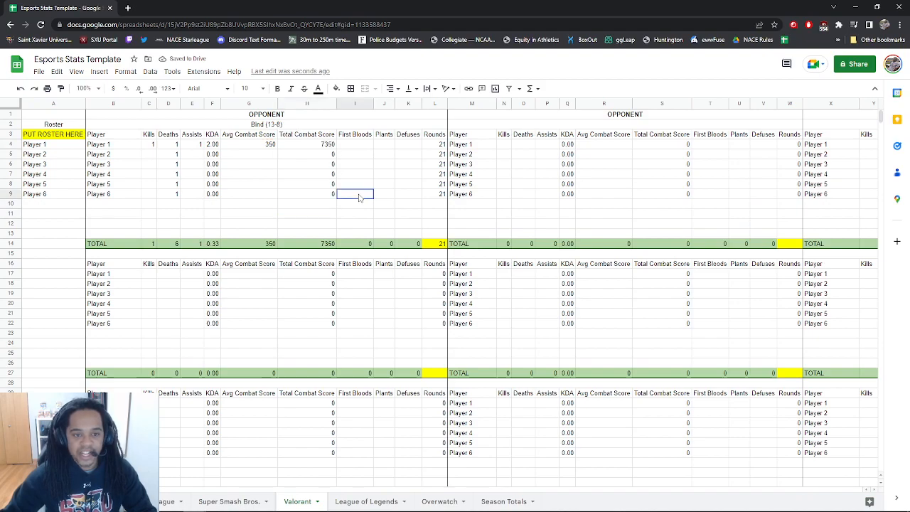
double_click(433, 146)
left_click(429, 174)
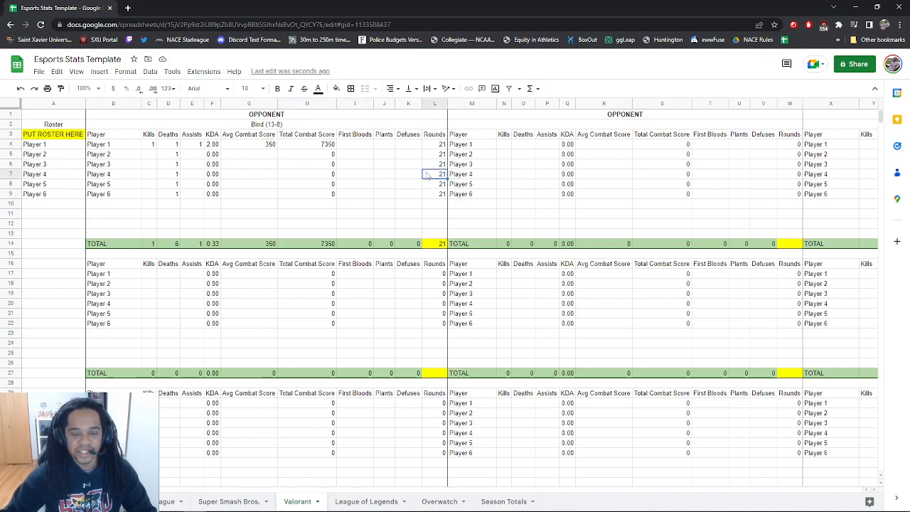
double_click(263, 146)
left_click(348, 196)
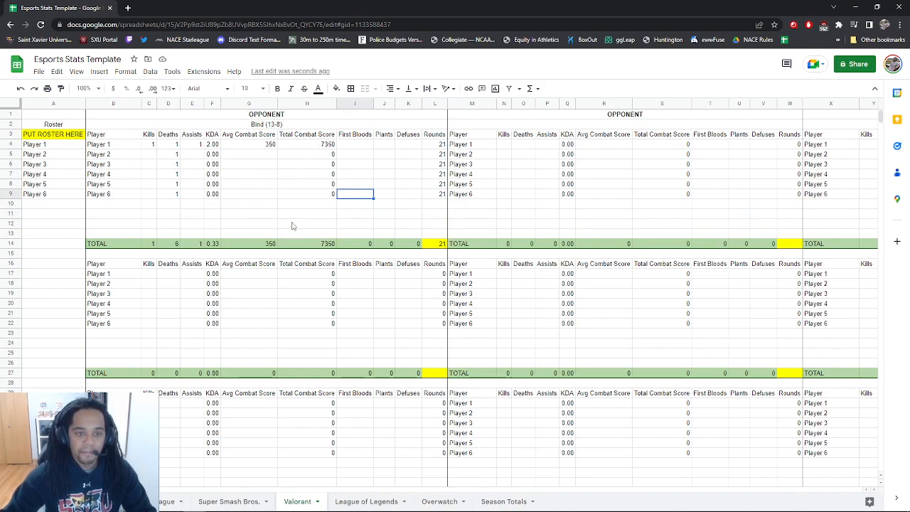
Inspect the Avg Combat Score formula in G49 without changing it
scroll(293, 227, "down", 5)
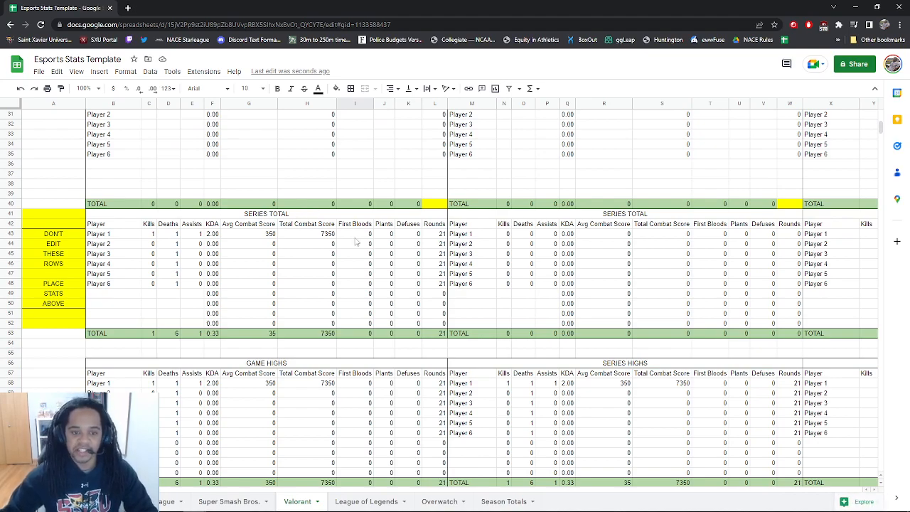
scroll(343, 279, "up", 1)
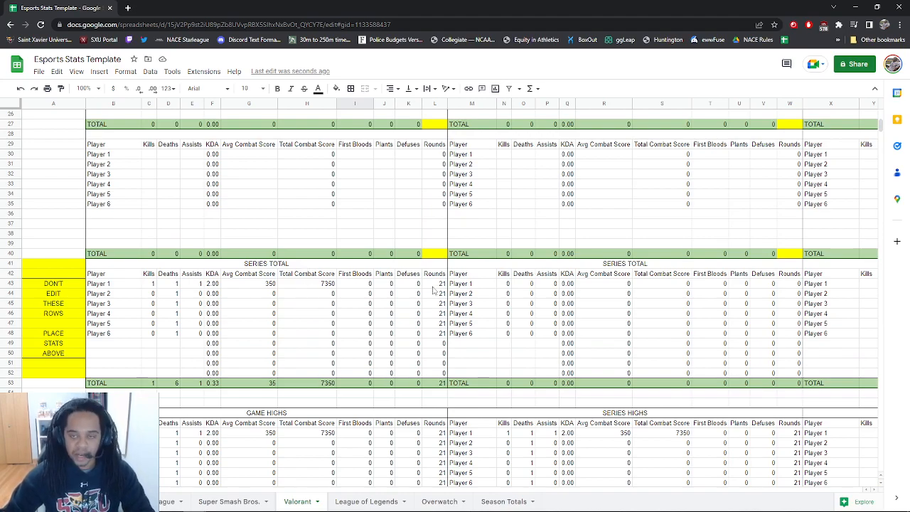
double_click(250, 345)
left_click(165, 346)
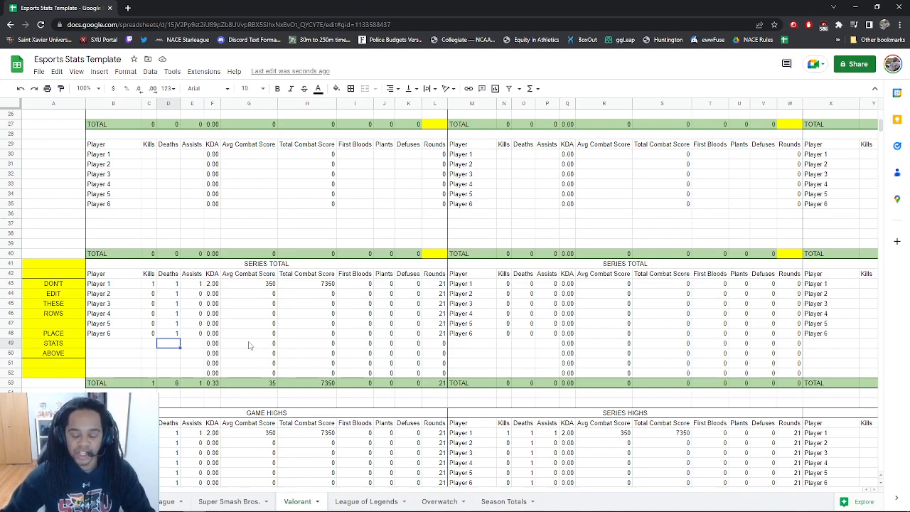
Enter Player 1's First Bloods: 2 in game one and 4 in game two
scroll(267, 344, "down", 2)
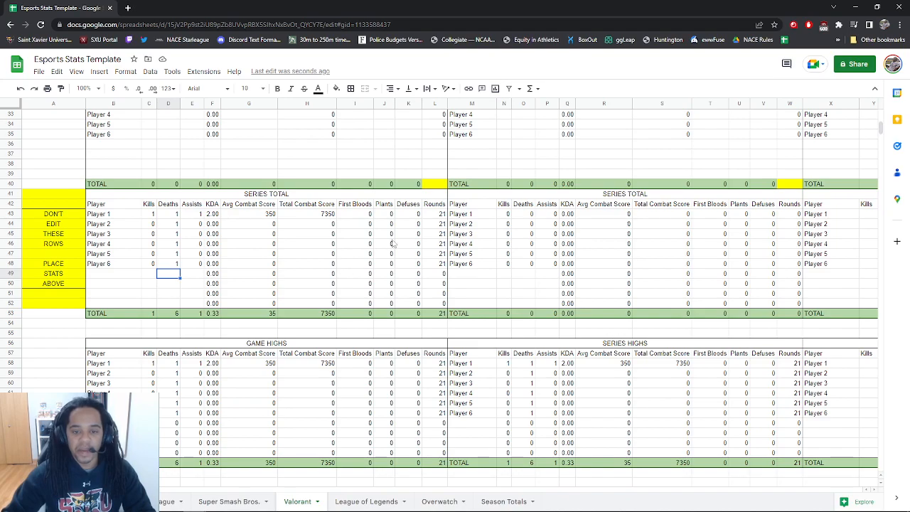
scroll(362, 259, "up", 5)
scroll(367, 256, "up", 6)
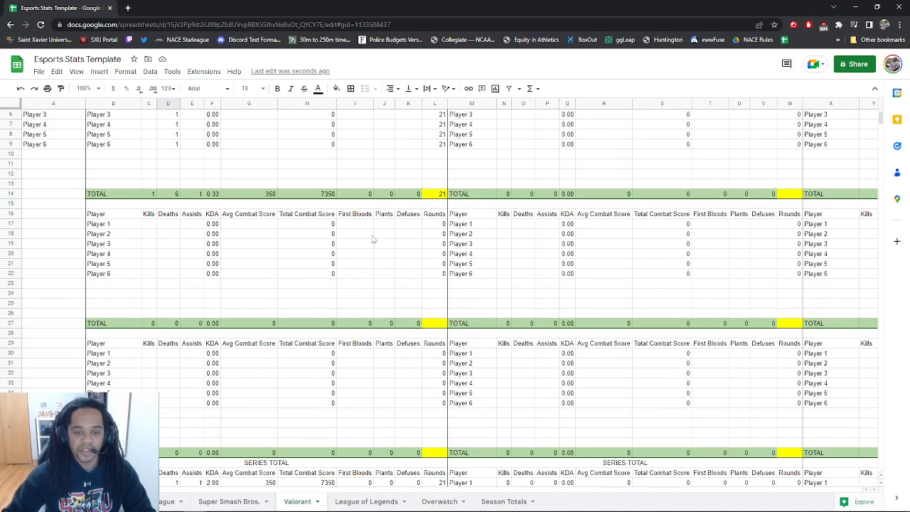
left_click(355, 146)
type("7")
left_click(360, 276)
type("4")
left_click(364, 305)
Check the roster reference formulas in B11–B13, re-entering =$A$11 in B11
scroll(365, 306, "down", 9)
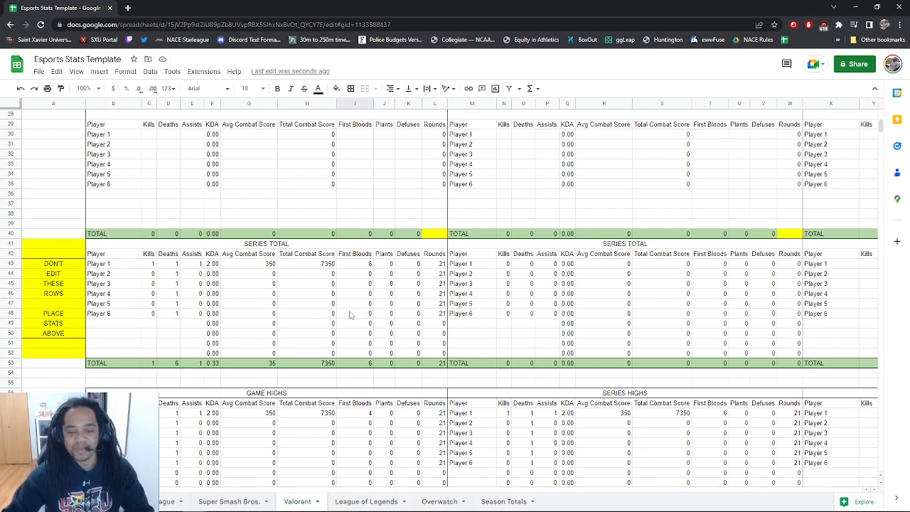
scroll(320, 318, "down", 2)
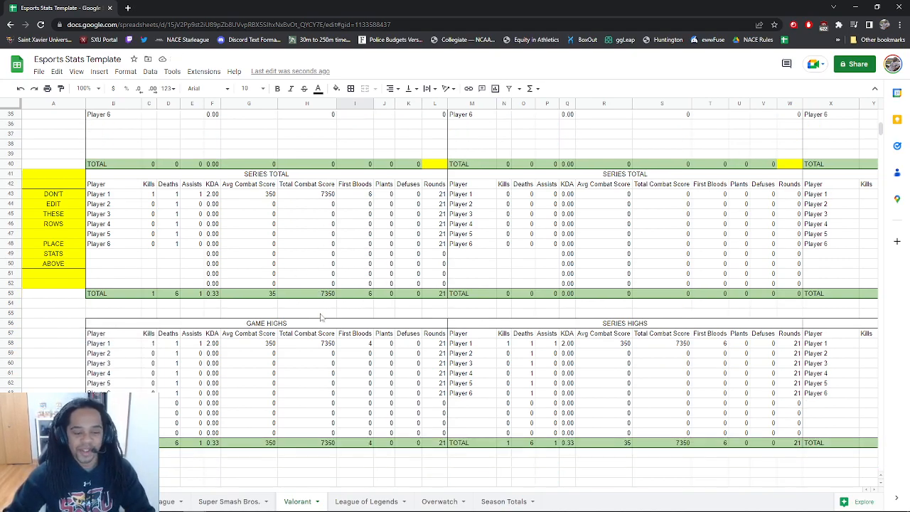
scroll(265, 310, "up", 8)
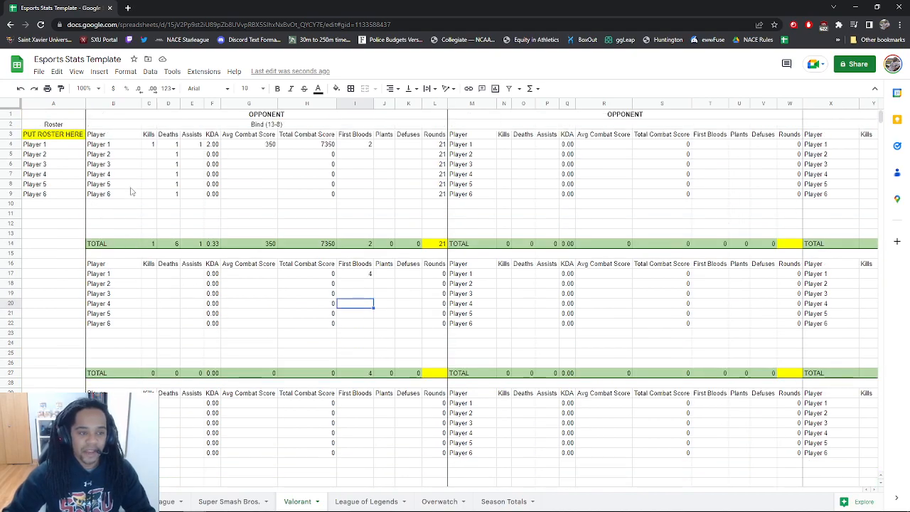
left_click(114, 214)
type("=$A$11")
double_click(126, 226)
double_click(124, 233)
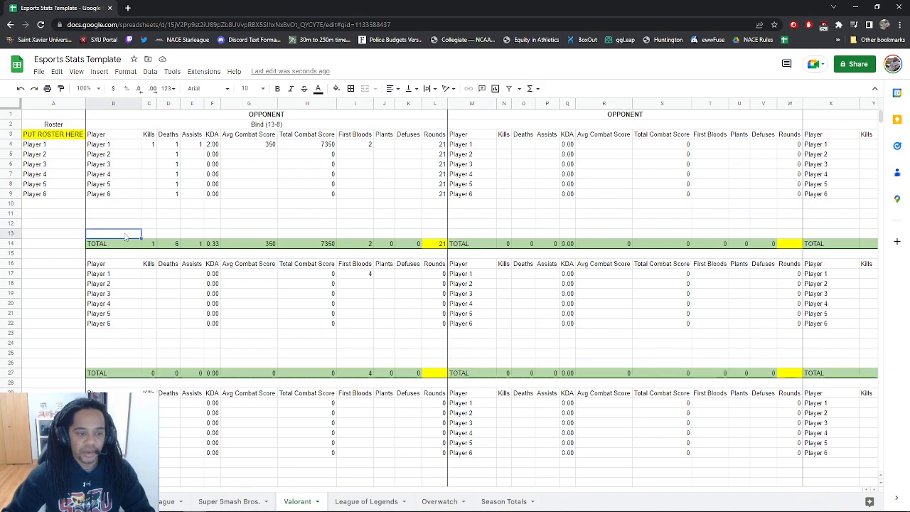
left_click(192, 225)
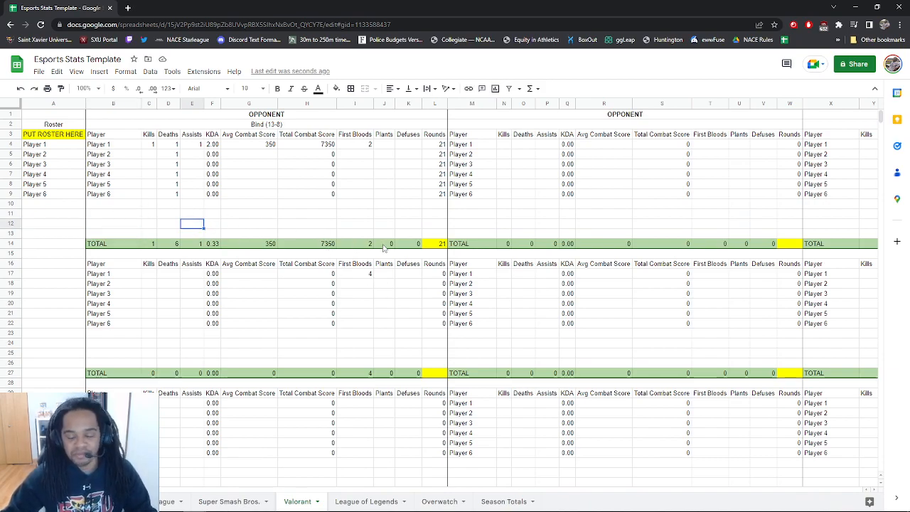
scroll(393, 254, "down", 6)
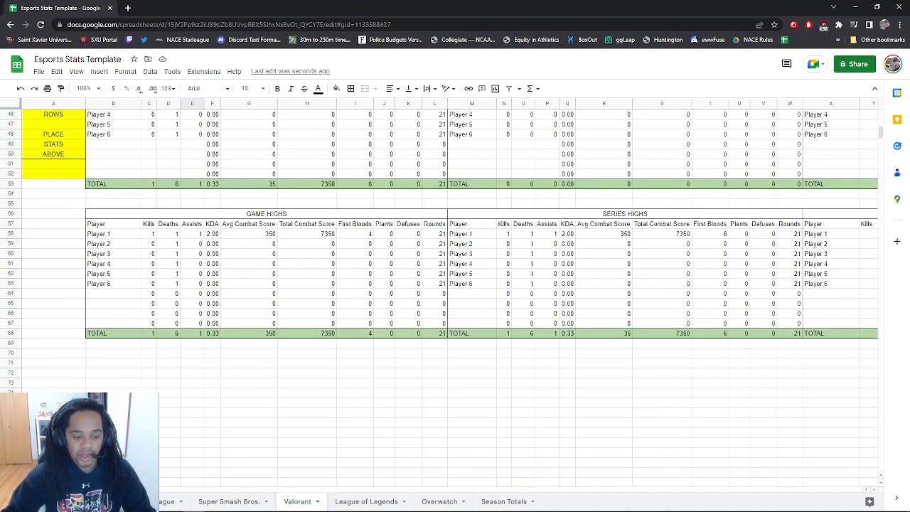
left_click_drag(143, 491, 240, 491)
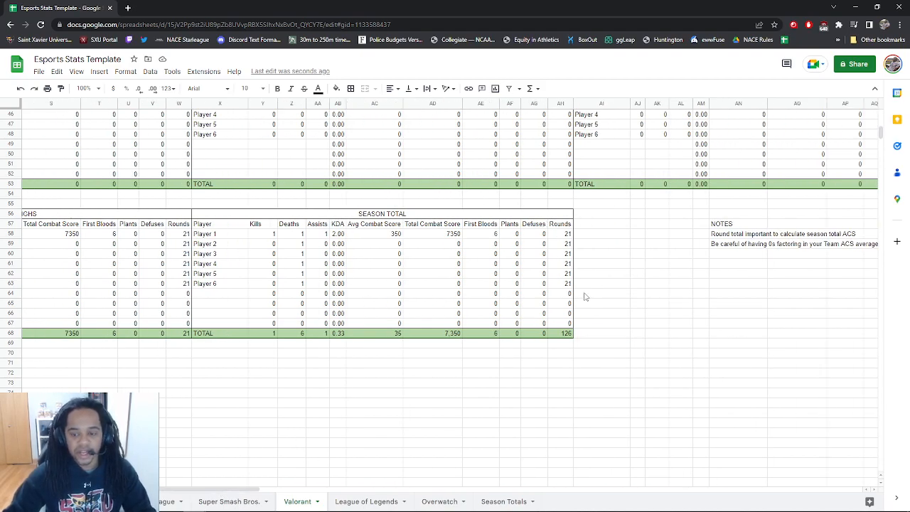
left_click_drag(224, 489, 255, 491)
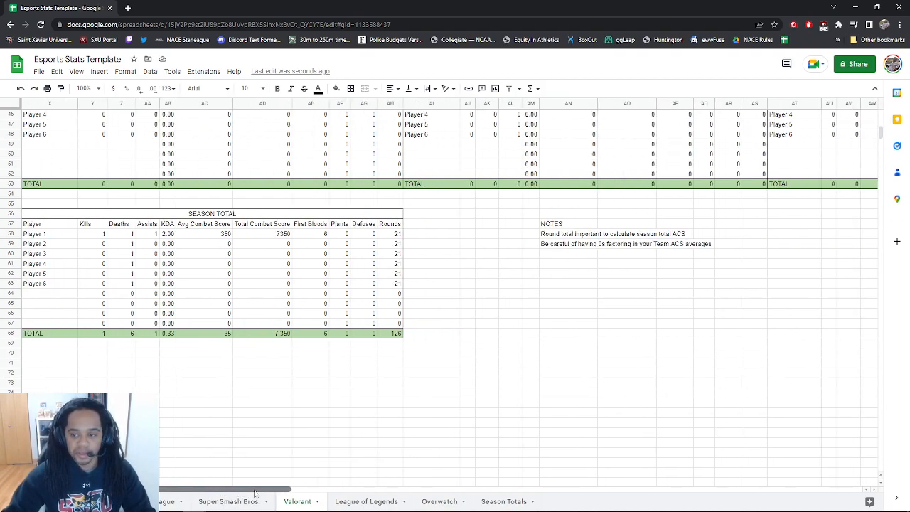
left_click(573, 237)
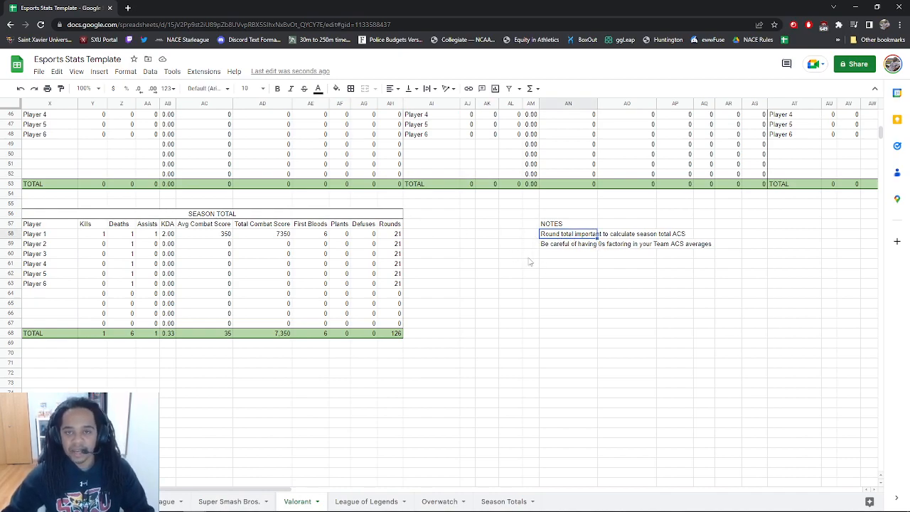
left_click(572, 246)
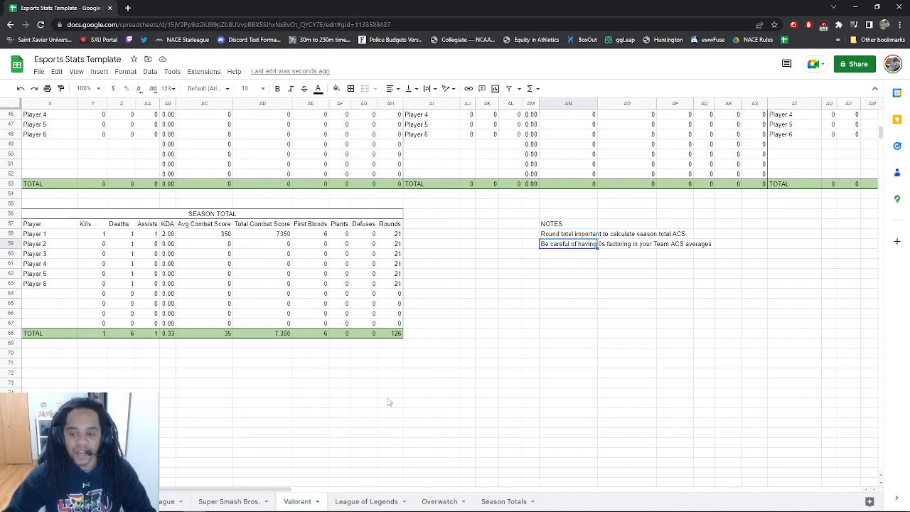
left_click_drag(224, 489, 105, 489)
scroll(232, 323, "up", 15)
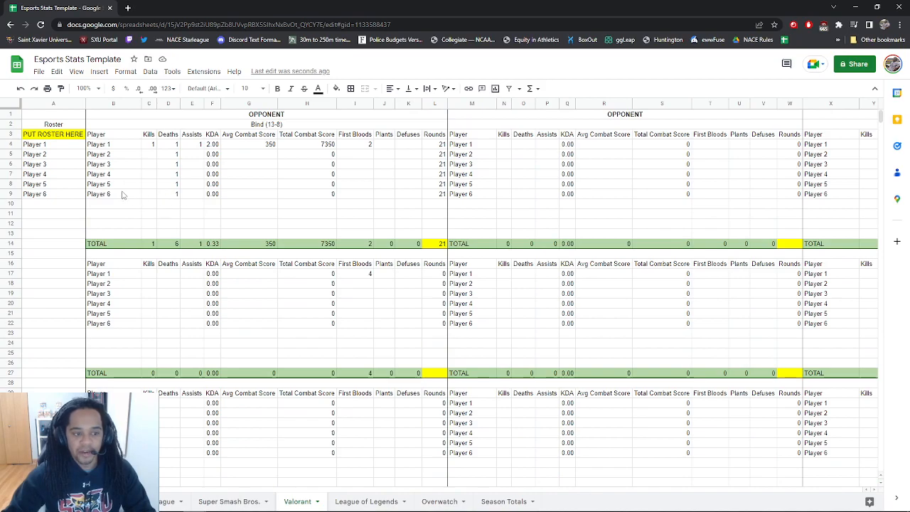
Test a 0 in Player 2's Avg Combat Score, see the total become 175, then clear it
left_click(325, 184)
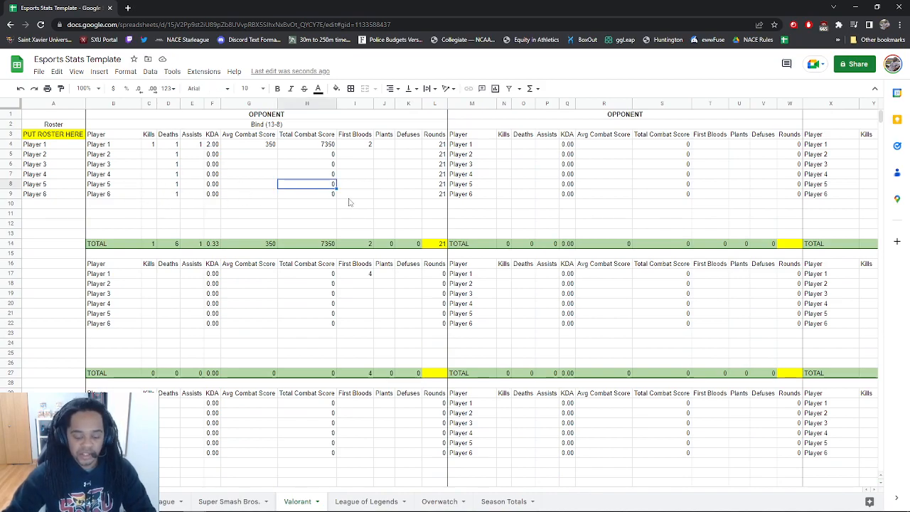
left_click(249, 175)
left_click(269, 155)
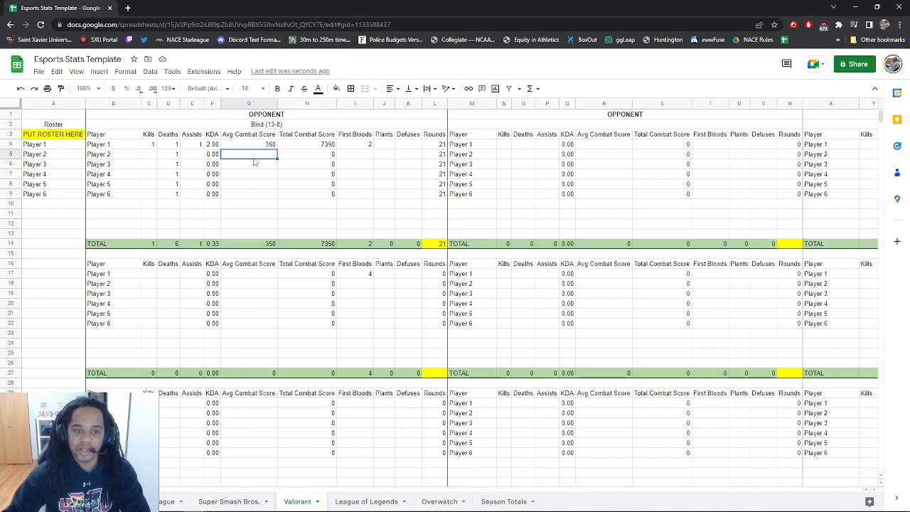
type("0")
left_click(273, 172)
left_click(266, 245)
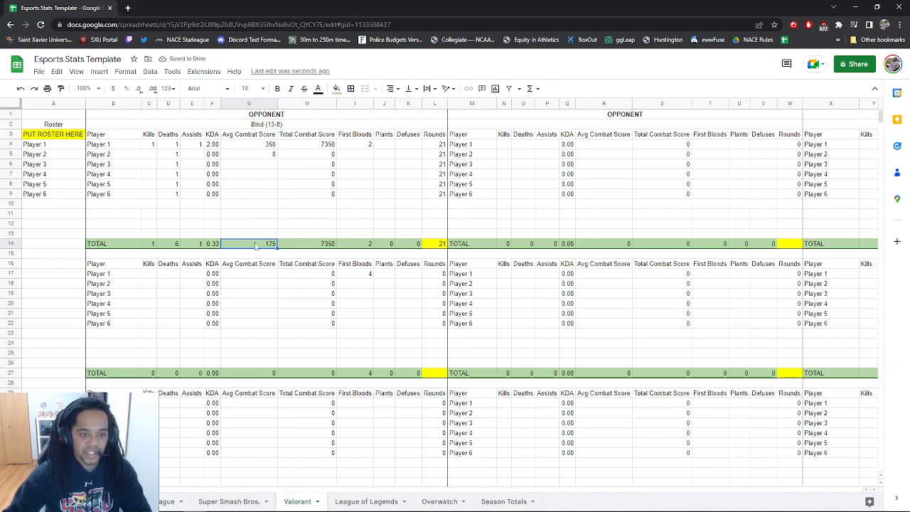
left_click(264, 158)
key("Delete")
left_click(267, 204)
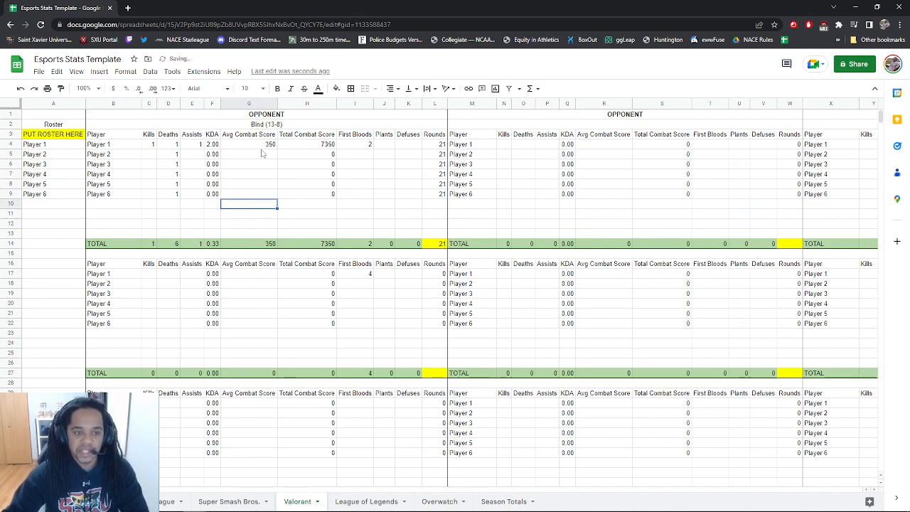
Review the Avg Combat Score average formula and Rounds total, then go to League of Legends
double_click(262, 243)
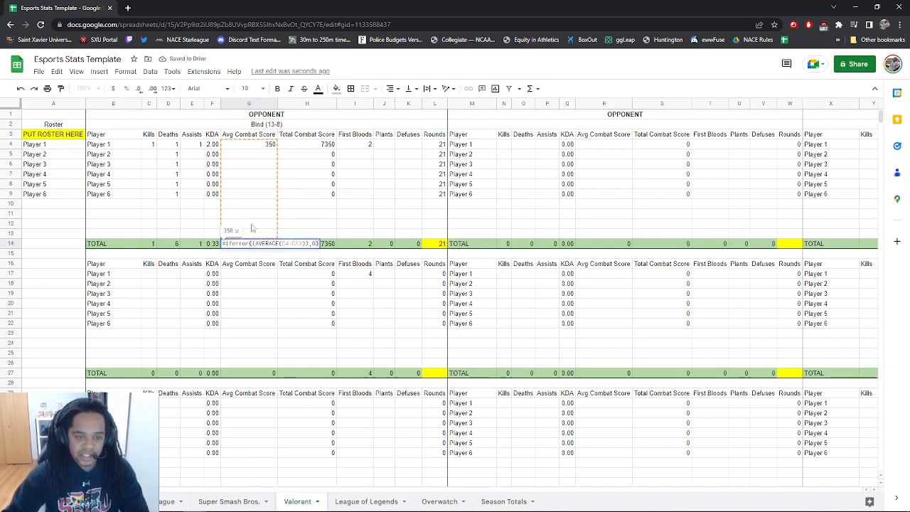
left_click(384, 225)
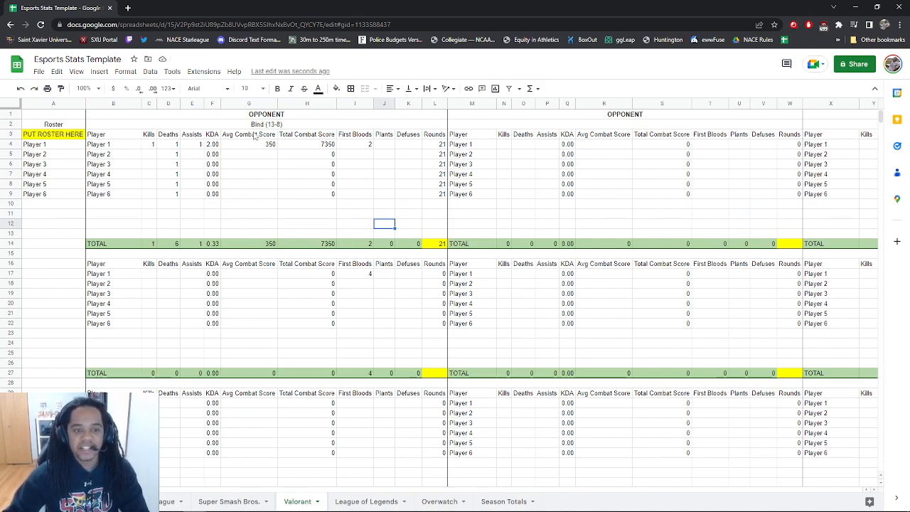
left_click_drag(355, 144, 408, 192)
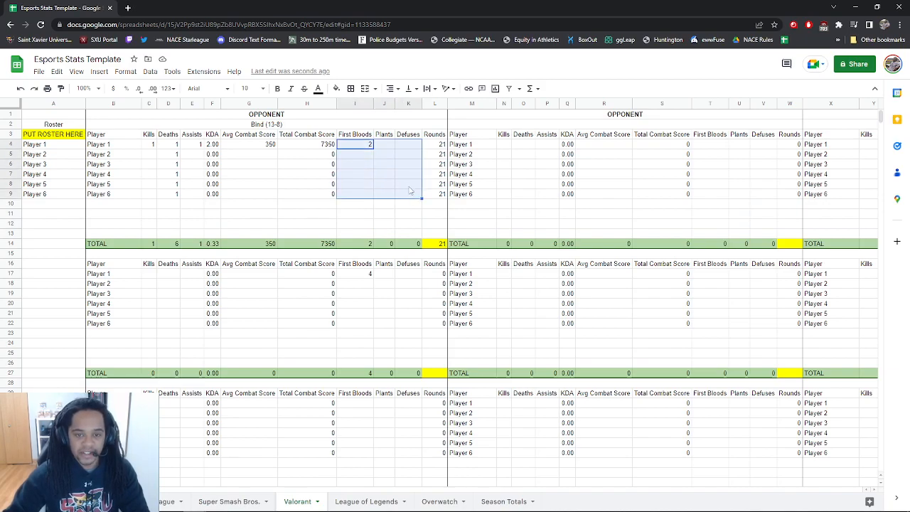
left_click(409, 192)
left_click(436, 245)
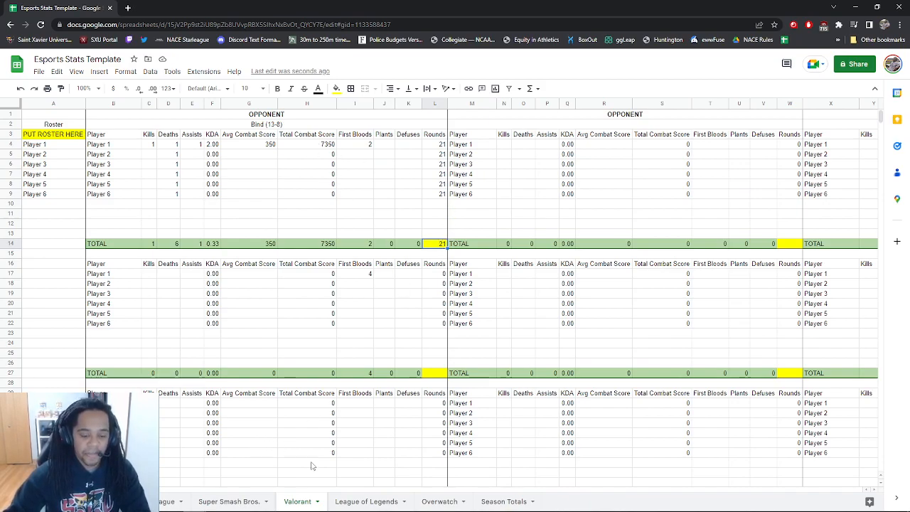
left_click(366, 501)
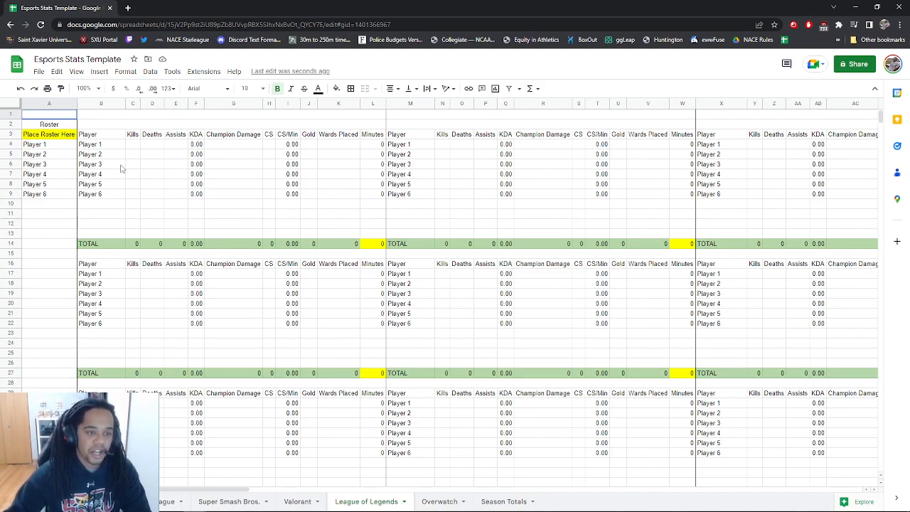
Set the TOTAL Minutes to 14.5 and inspect Player 1's Minutes formula
left_click(372, 246)
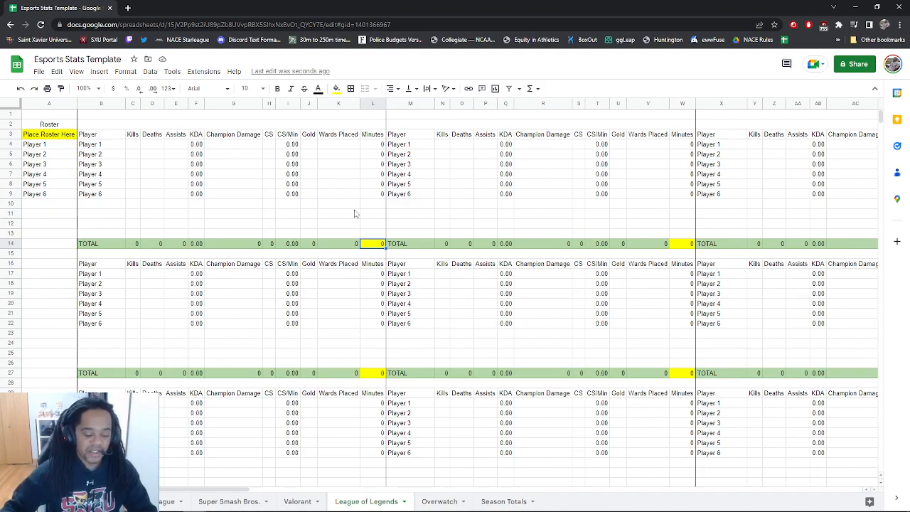
type("14.5")
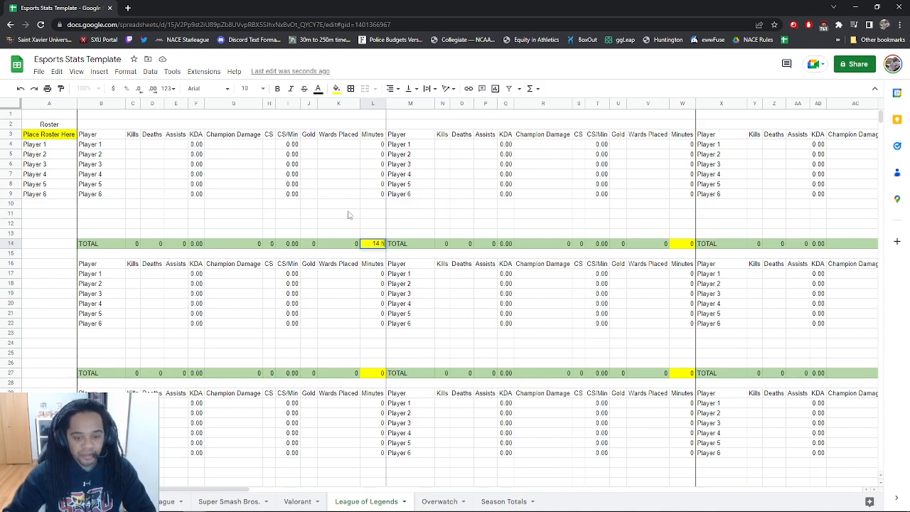
left_click(352, 214)
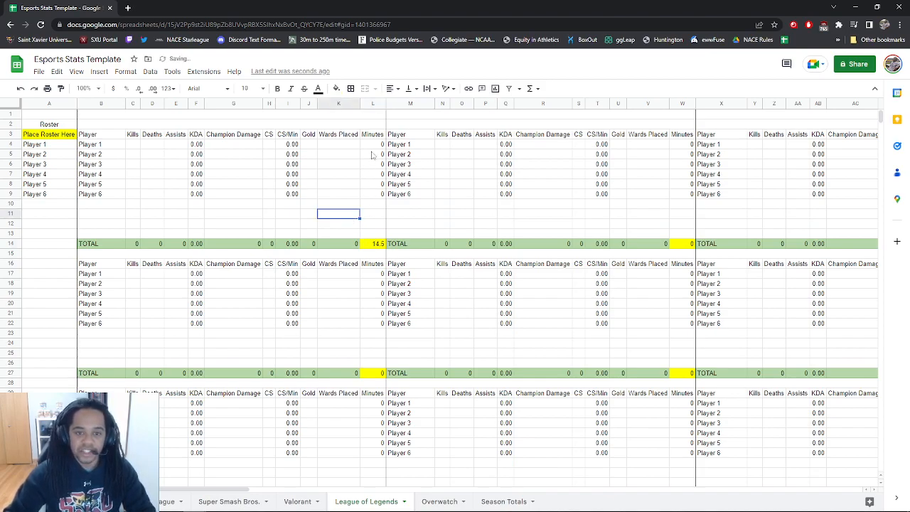
double_click(373, 144)
left_click(374, 206)
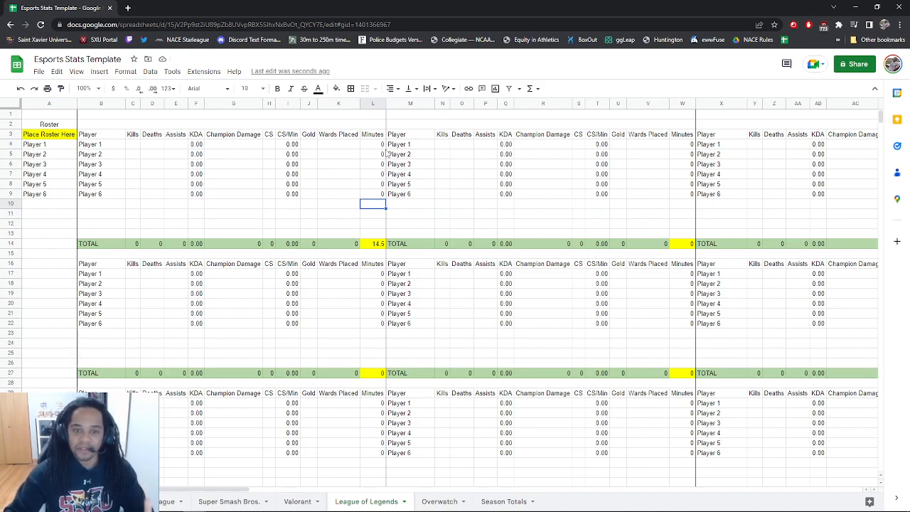
Enter Player 1's 3,500 gold and 250 CS, confirming 17.24 CS/Min
left_click(311, 145)
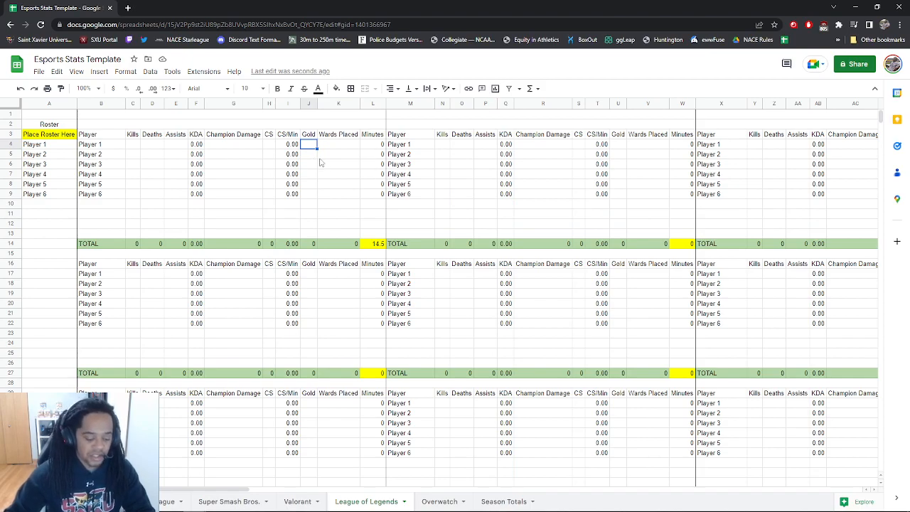
type("3,5")
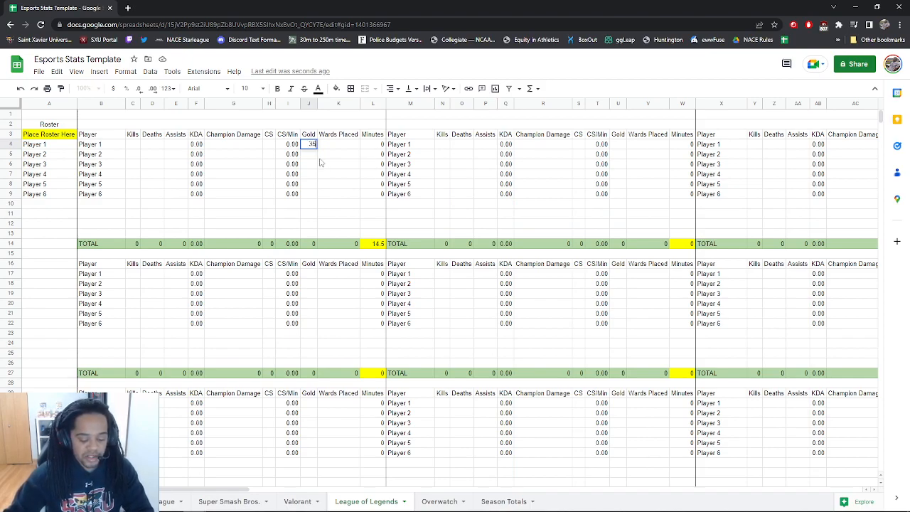
type("00")
left_click(319, 163)
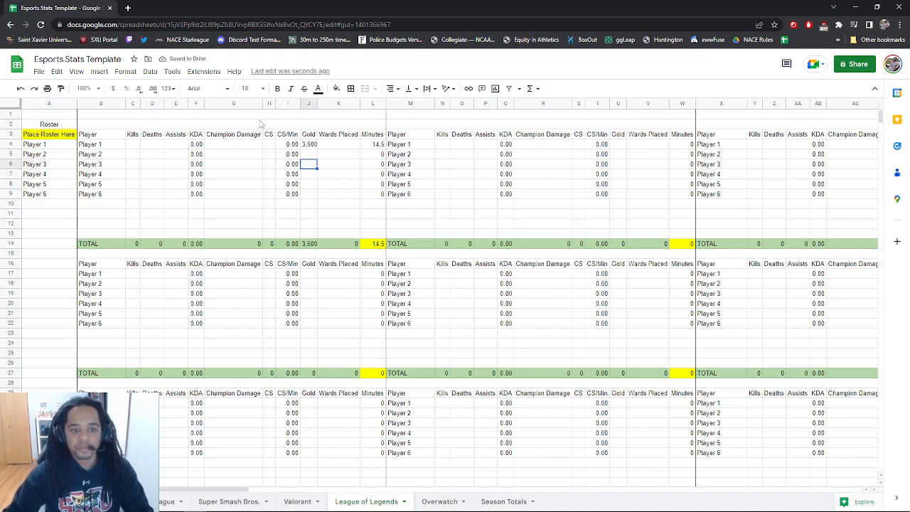
left_click(270, 145)
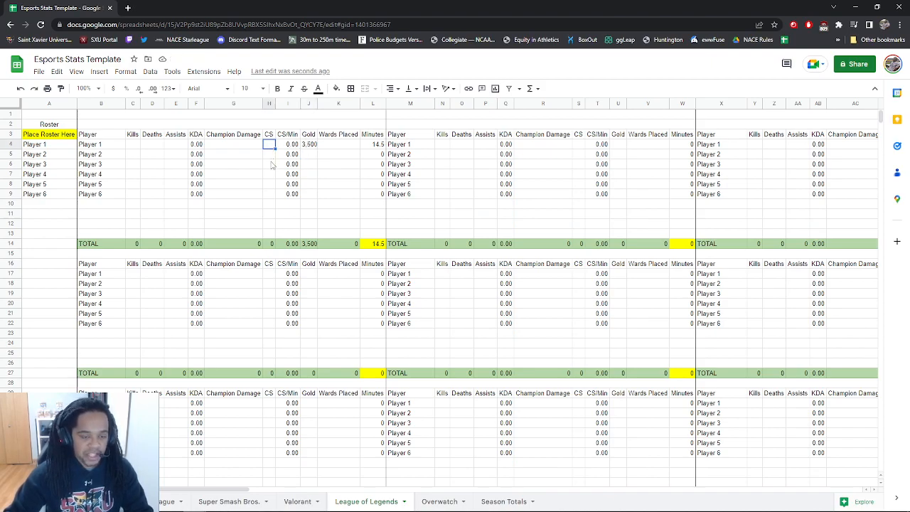
type("250")
left_click(249, 197)
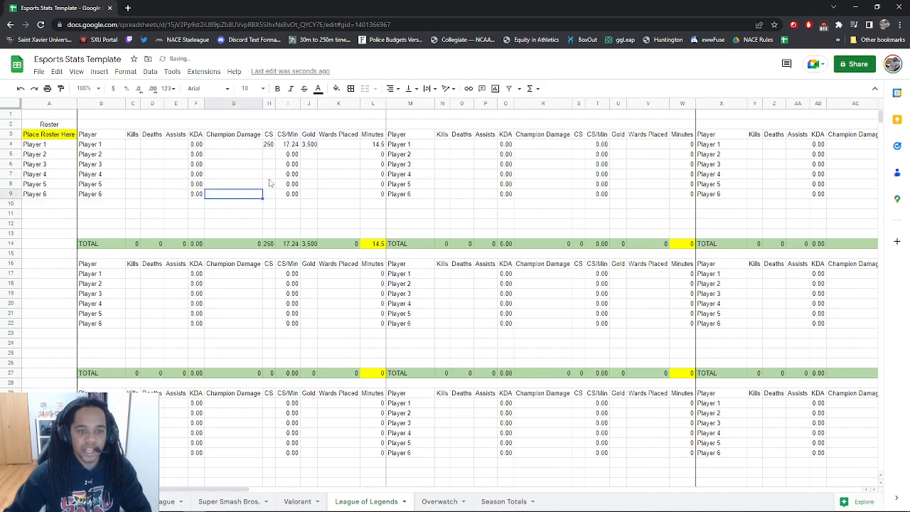
left_click(291, 154)
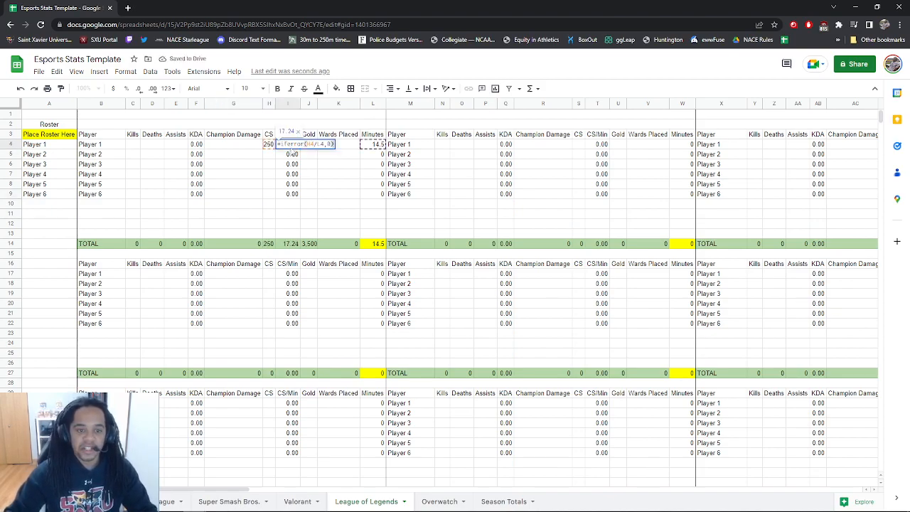
left_click(323, 187)
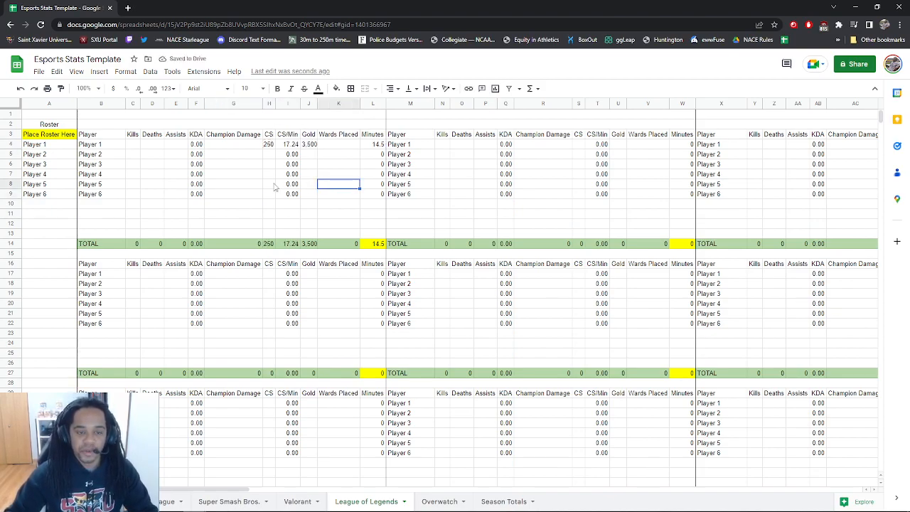
left_click(260, 146)
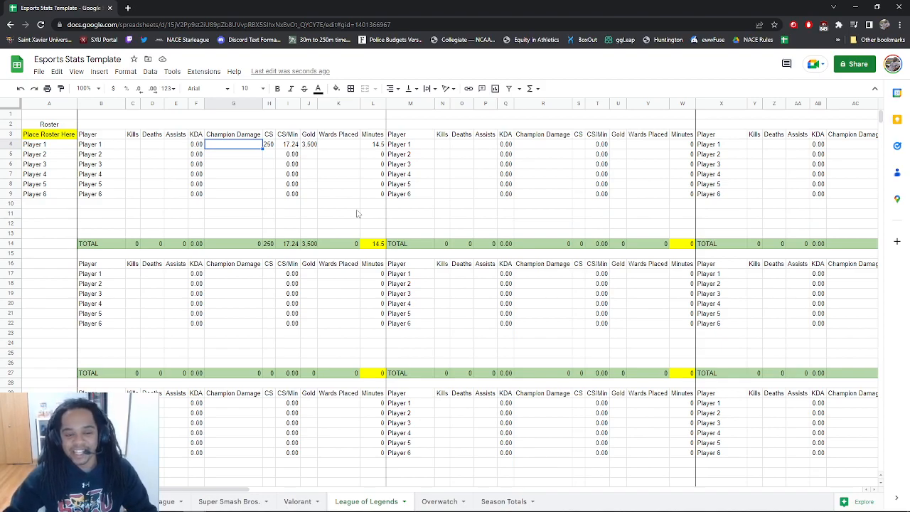
Review the League of Legends Game Highs and Series Highs, then switch to Overwatch
scroll(358, 214, "down", 10)
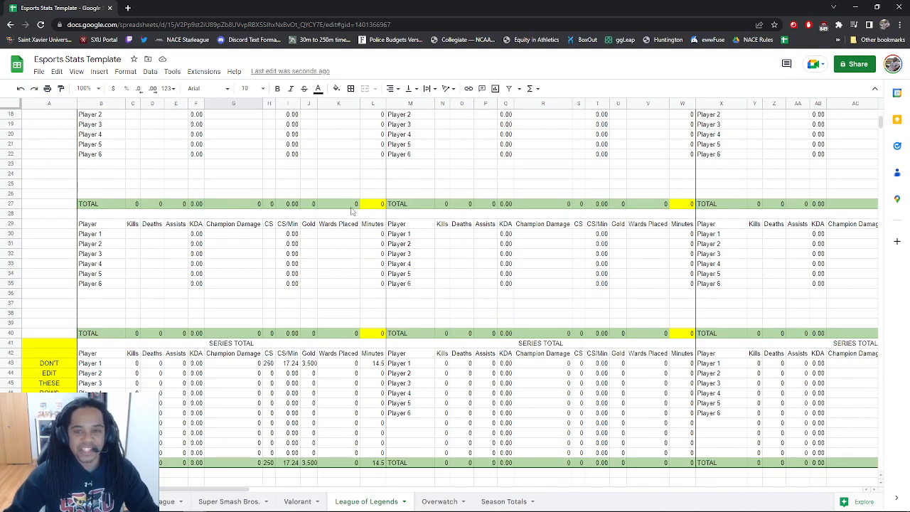
scroll(357, 260, "down", 1)
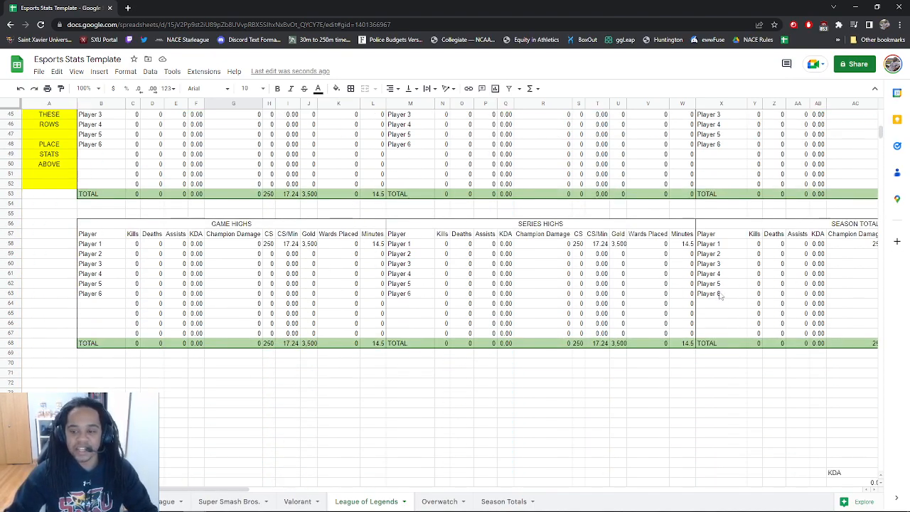
left_click(442, 502)
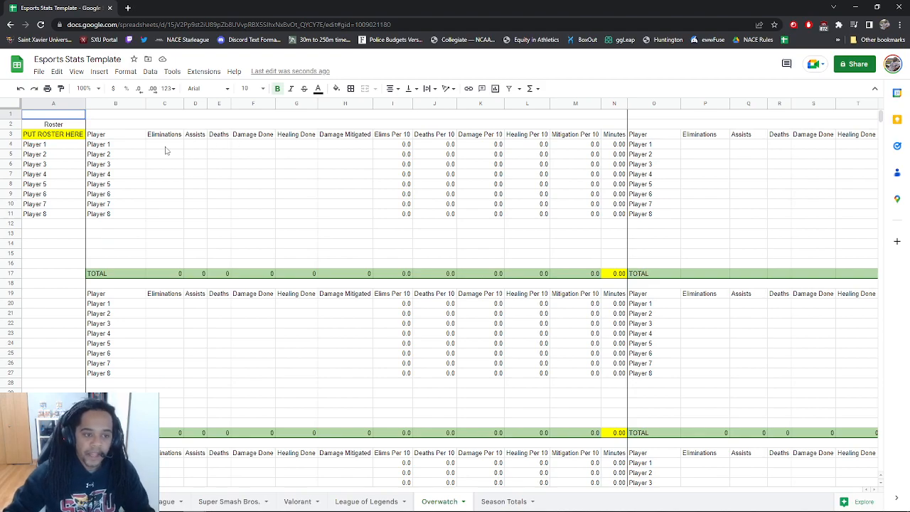
double_click(614, 144)
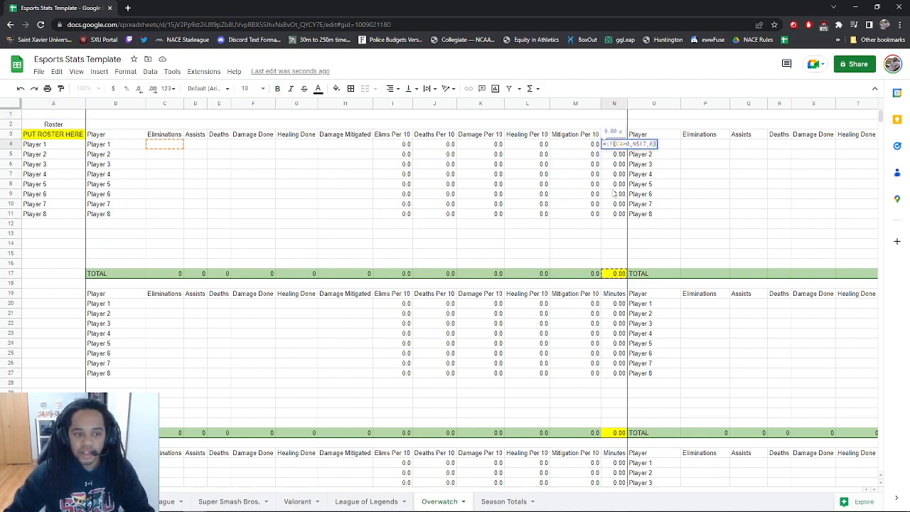
left_click(301, 178)
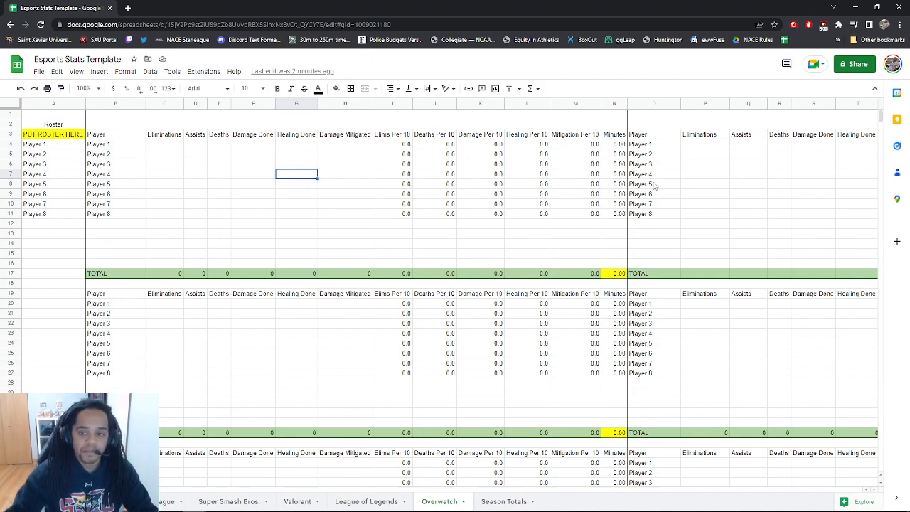
left_click(618, 166)
double_click(618, 166)
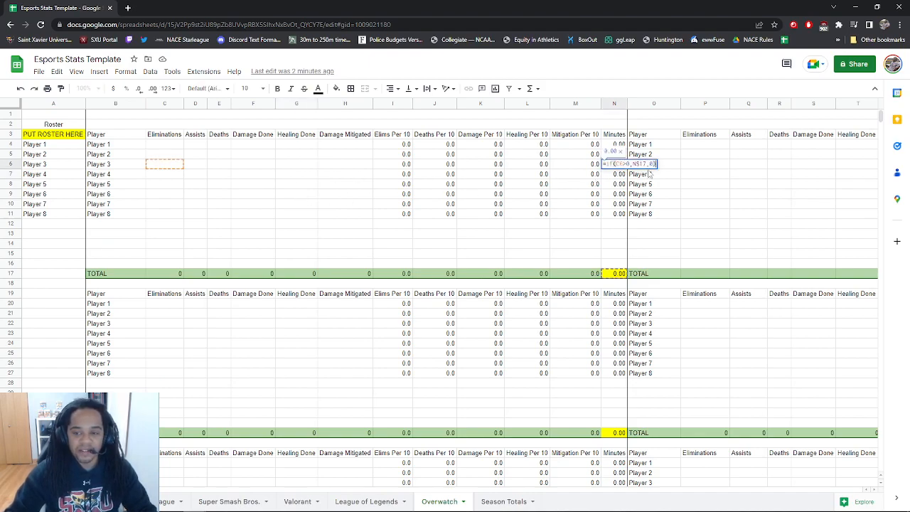
left_click(623, 184)
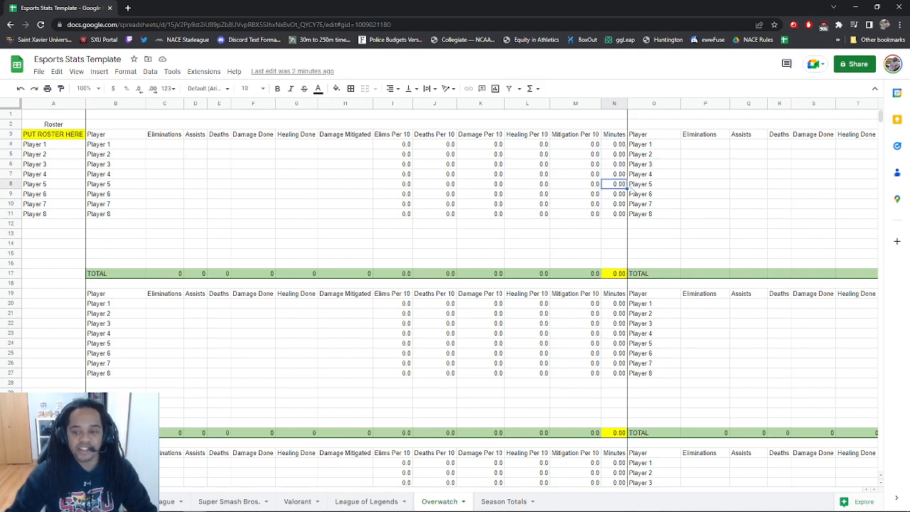
left_click(615, 277)
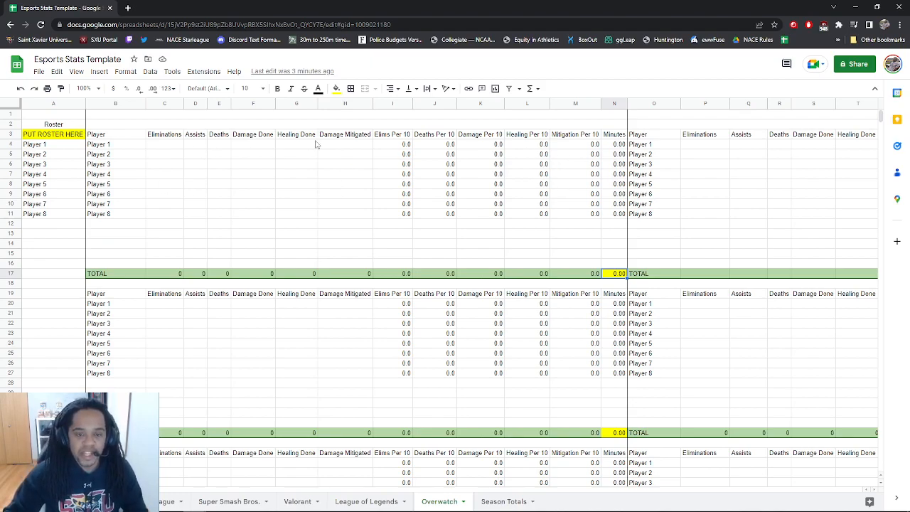
Set the game length to 14.5 minutes and give Player 1 4 eliminations, 4 assists and 4 deaths
type("14.5")
key("Return")
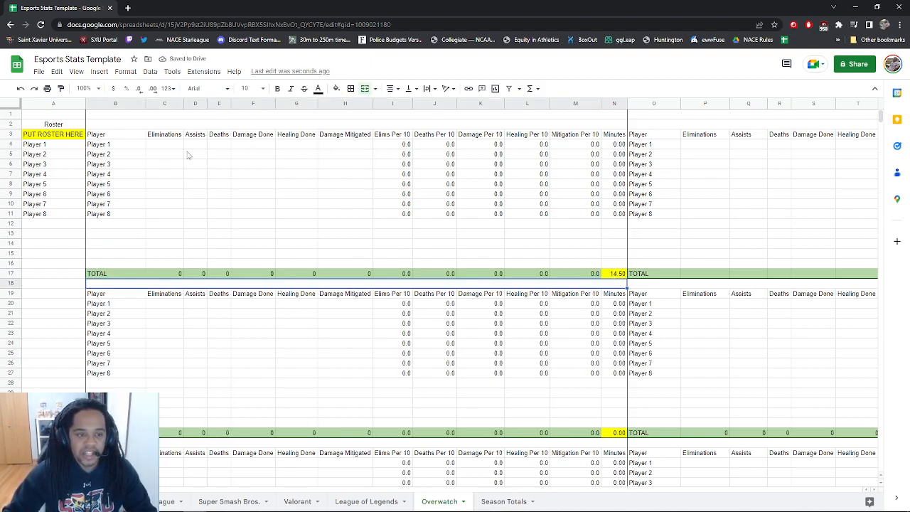
left_click(164, 145)
type("4")
left_click(202, 146)
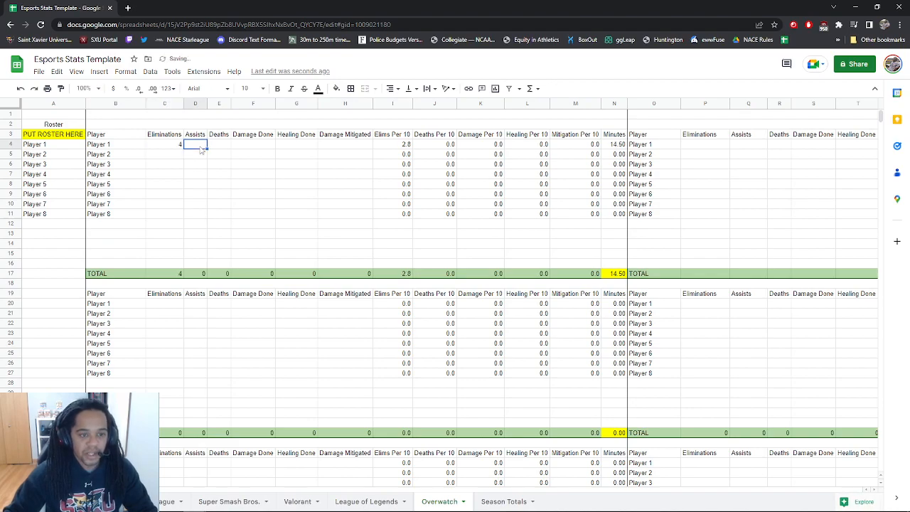
type("4")
left_click(218, 146)
type("4")
left_click(248, 149)
Enter 2345 for Player 1's damage done, healing done and damage mitigated
type("2345")
left_click(298, 148)
type("2345")
left_click(337, 147)
type("2345")
left_click(343, 174)
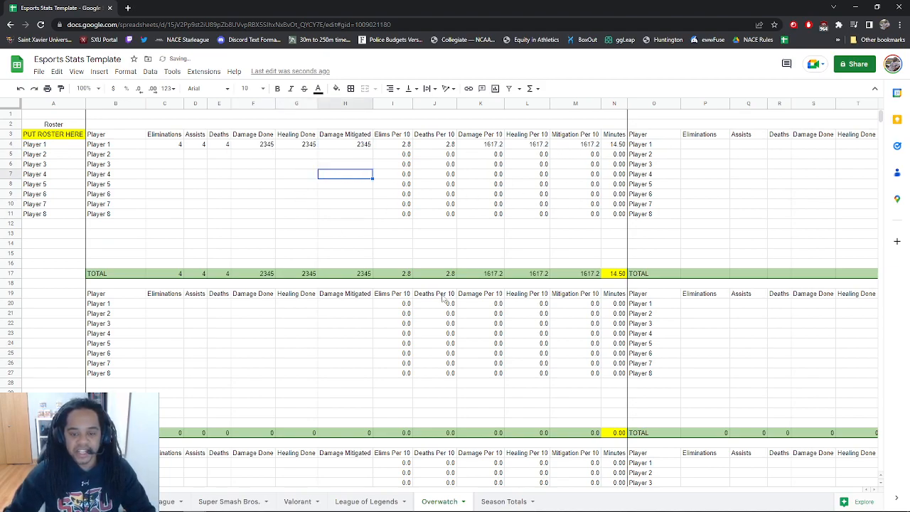
Scroll through the Overwatch totals tables to check the updated figures
scroll(441, 298, "down", 15)
scroll(390, 314, "up", 3)
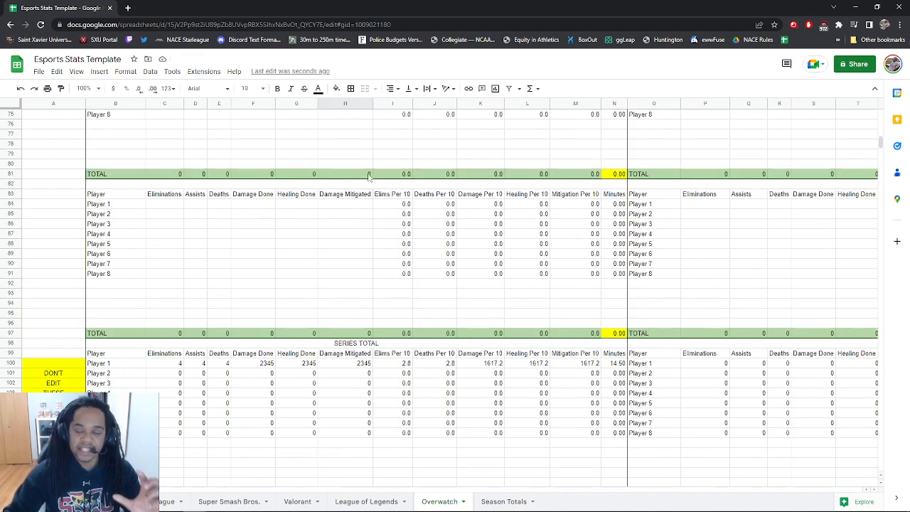
scroll(280, 220, "up", 13)
scroll(280, 219, "down", 10)
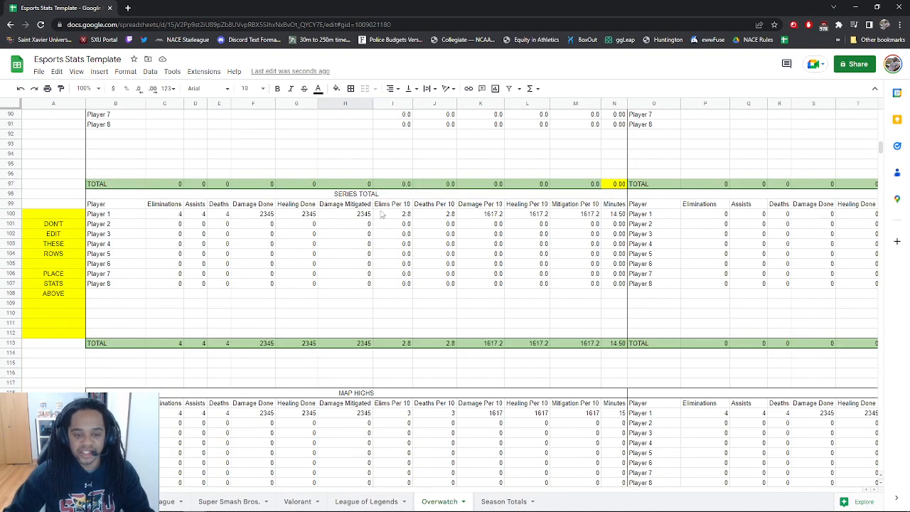
scroll(384, 242, "down", 3)
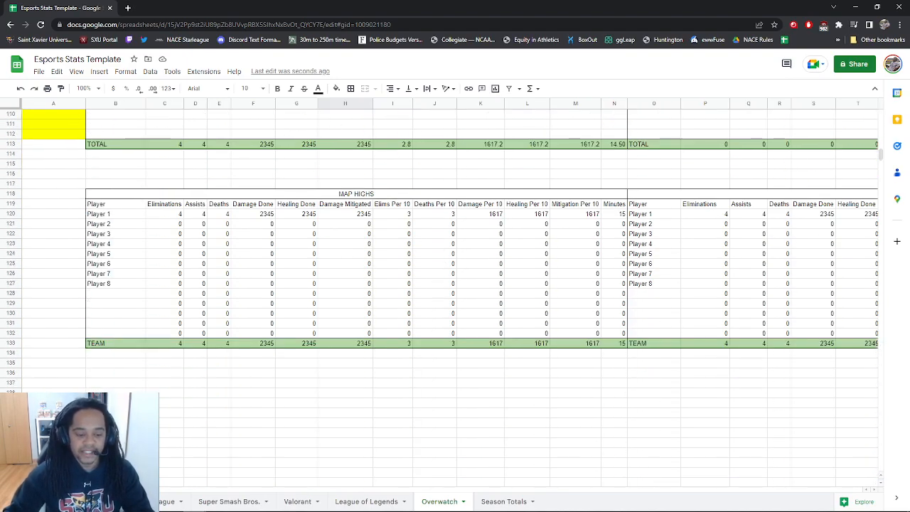
left_click_drag(153, 492, 190, 492)
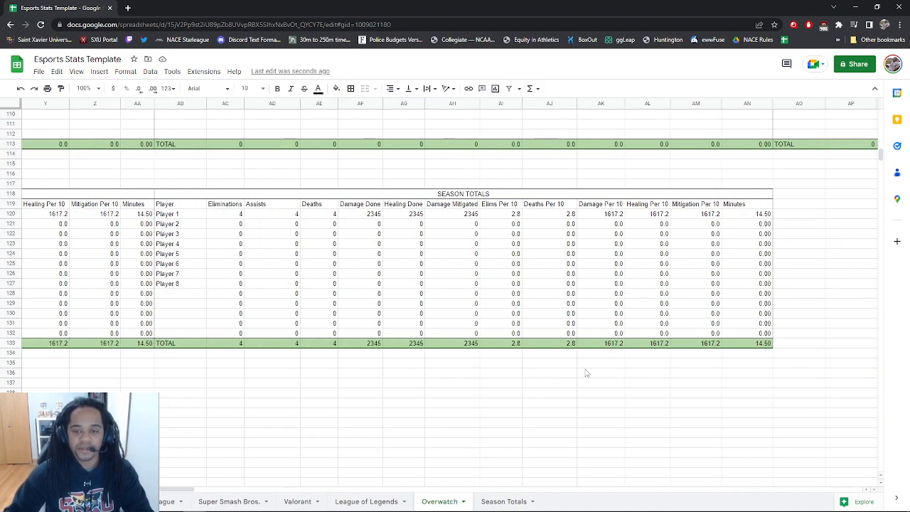
scroll(587, 372, "up", 10)
scroll(341, 334, "up", 7)
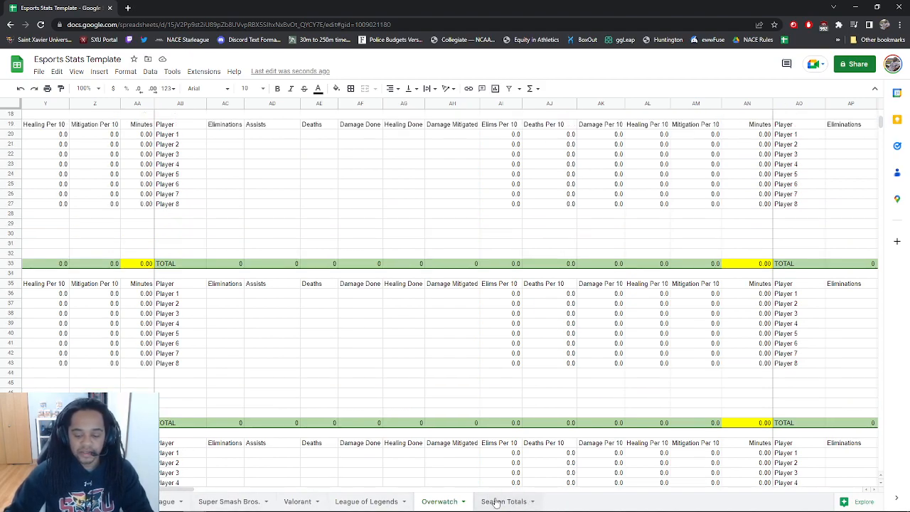
Review Overwatch Player 1's per-10 figures on Season Totals, then go to the League of Legends sheet
left_click(502, 502)
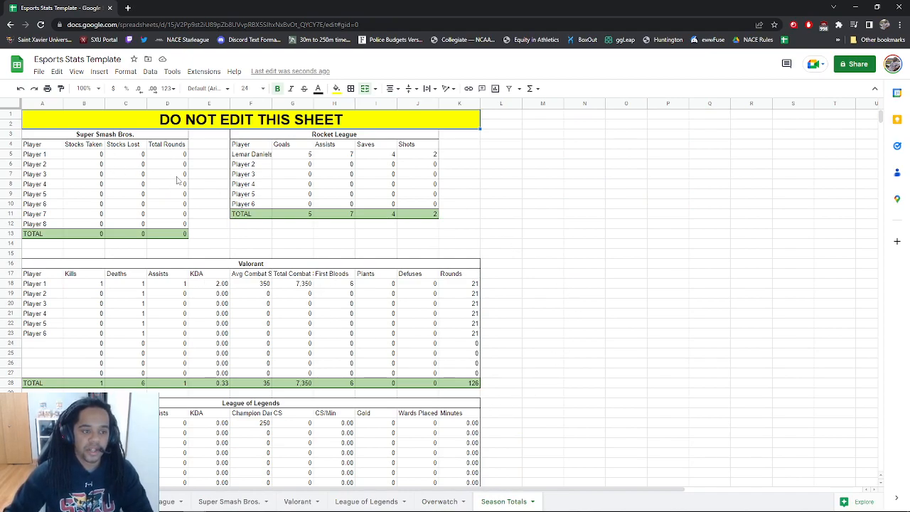
scroll(487, 281, "down", 5)
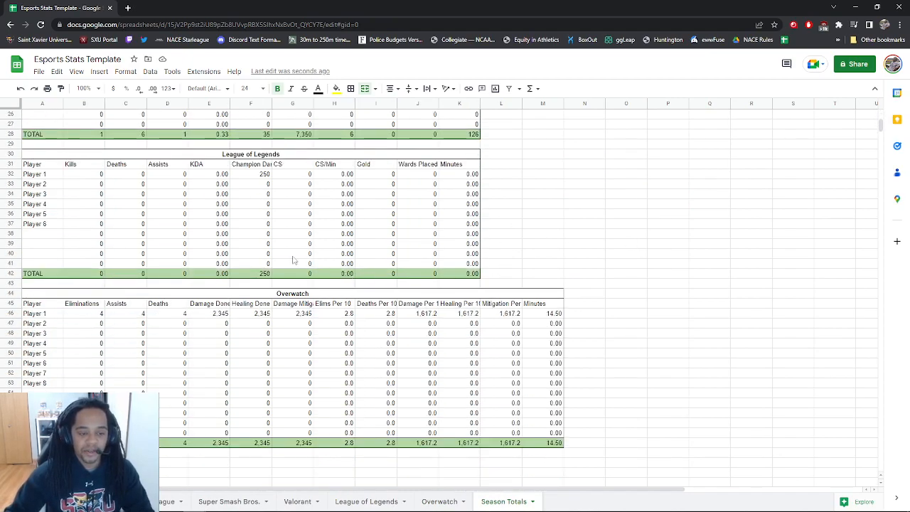
scroll(403, 299, "down", 2)
scroll(257, 335, "up", 7)
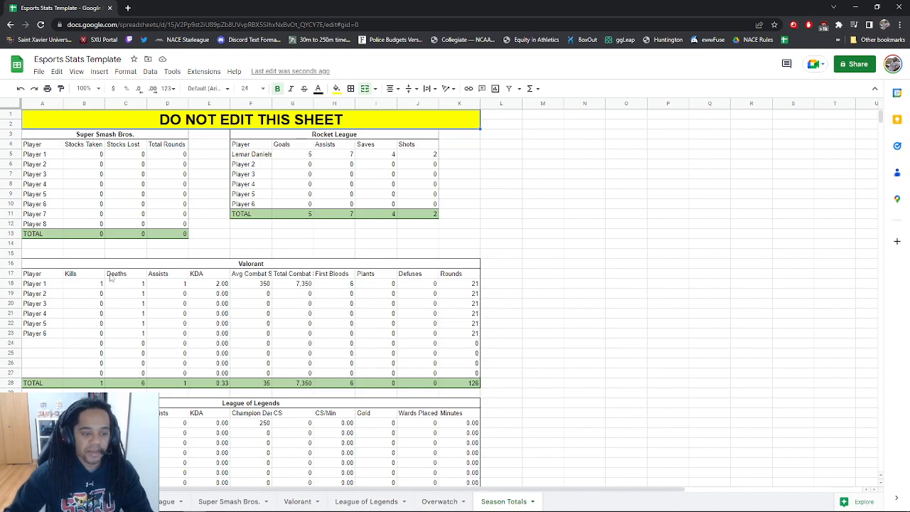
scroll(475, 320, "down", 5)
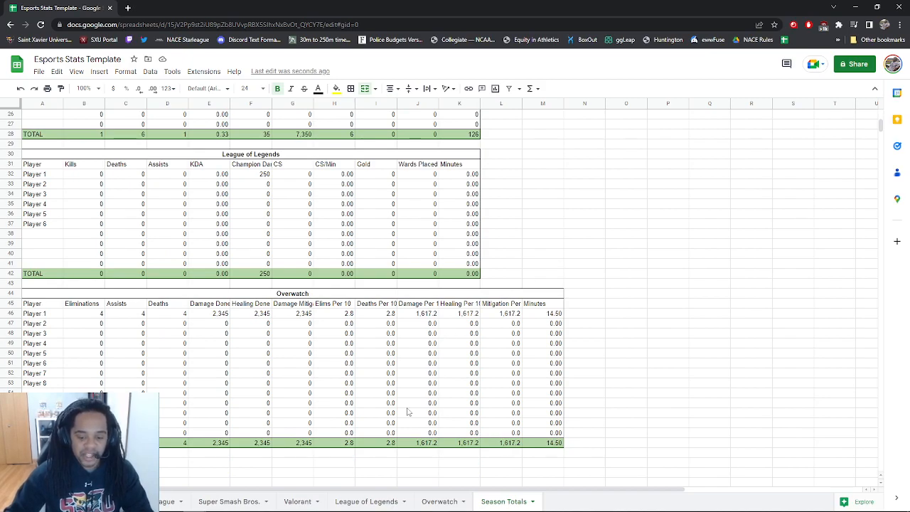
left_click(377, 501)
scroll(403, 482, "up", 10)
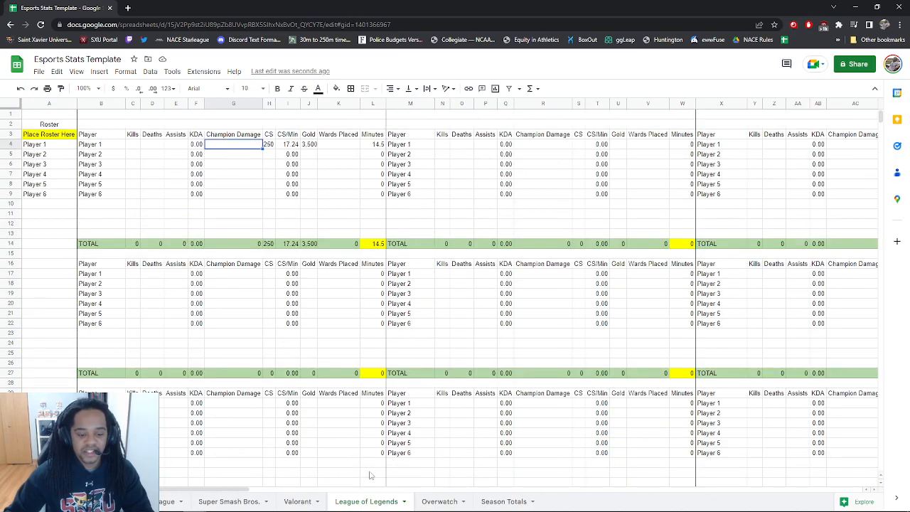
scroll(242, 491, "right", 2)
left_click_drag(241, 490, 299, 427)
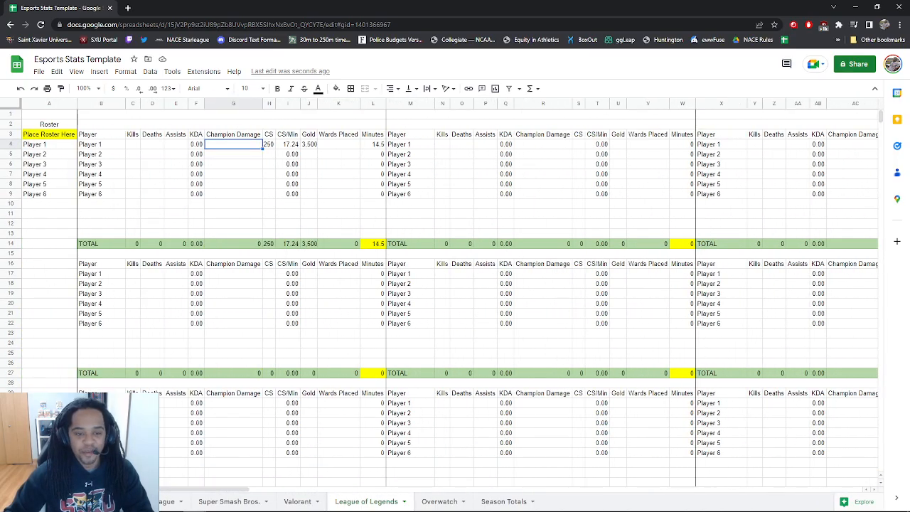
scroll(344, 418, "down", 6)
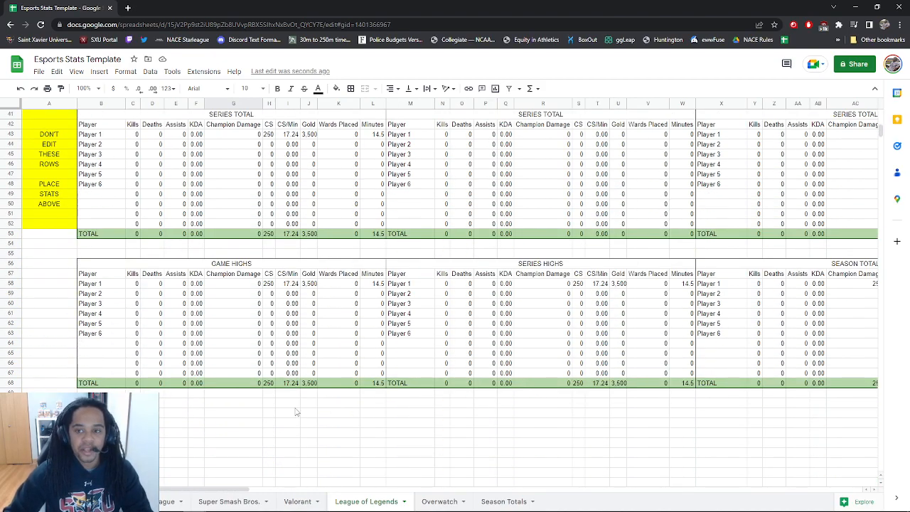
scroll(455, 284, "up", 6)
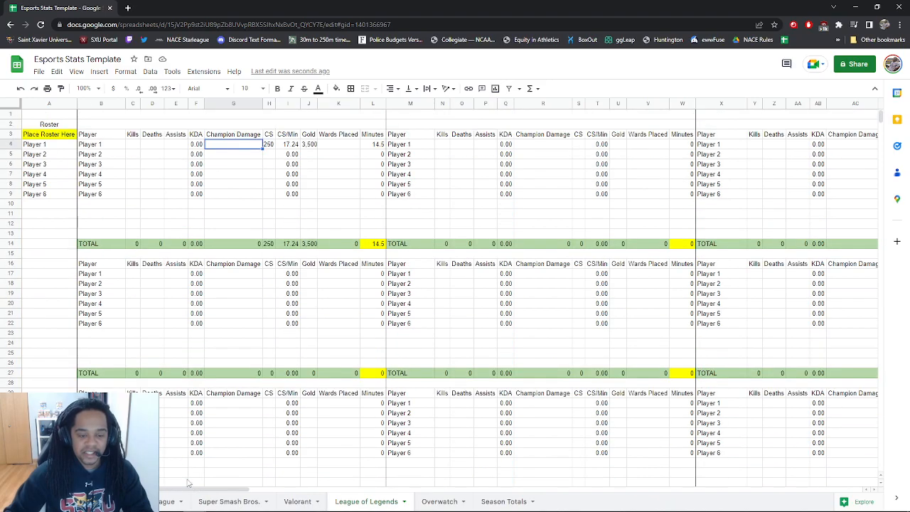
left_click_drag(204, 490, 746, 489)
left_click_drag(715, 117, 875, 379)
left_click_drag(711, 490, 99, 489)
scroll(252, 425, "down", 3)
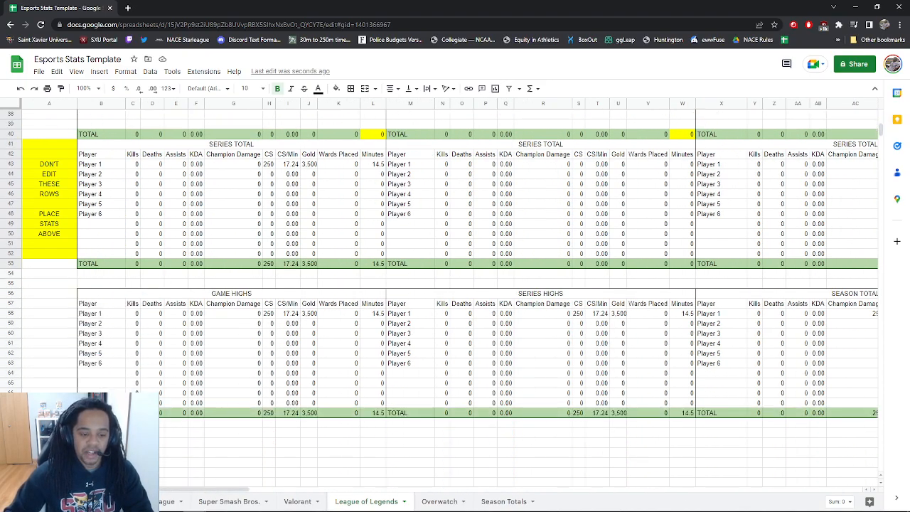
double_click(135, 314)
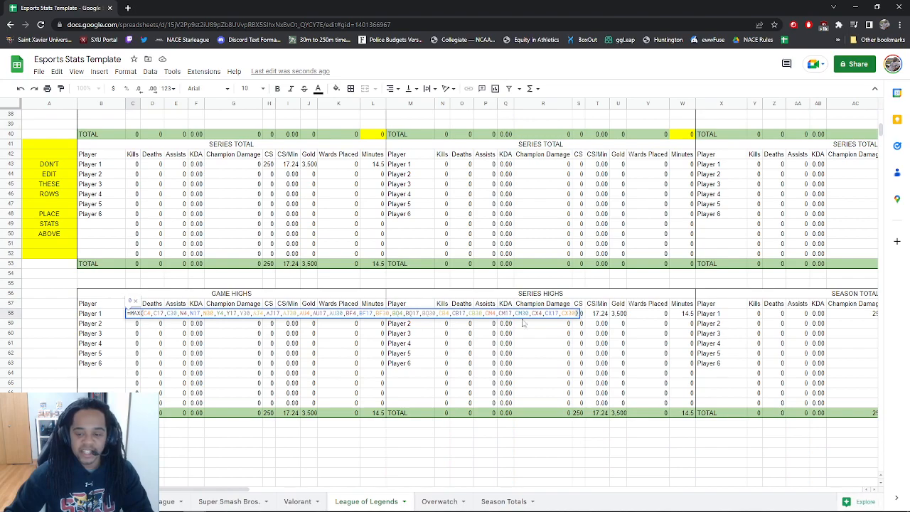
left_click(285, 315)
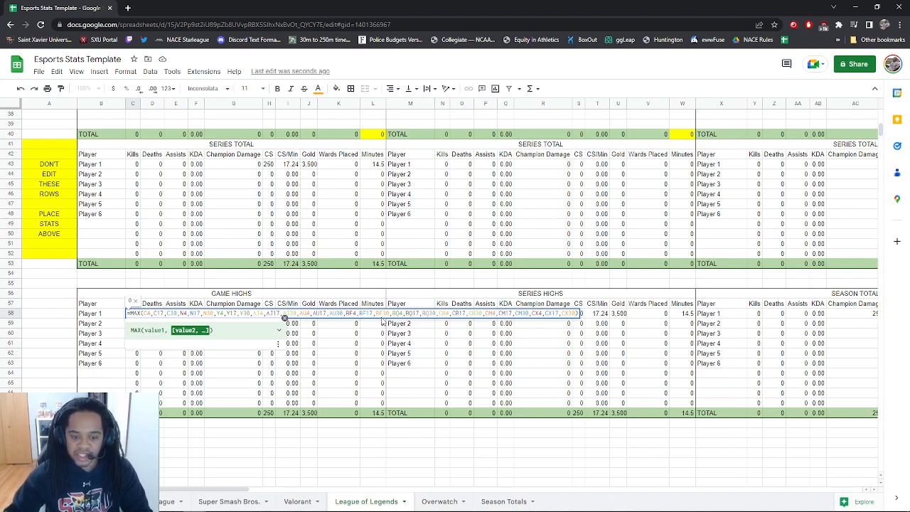
left_click(506, 457)
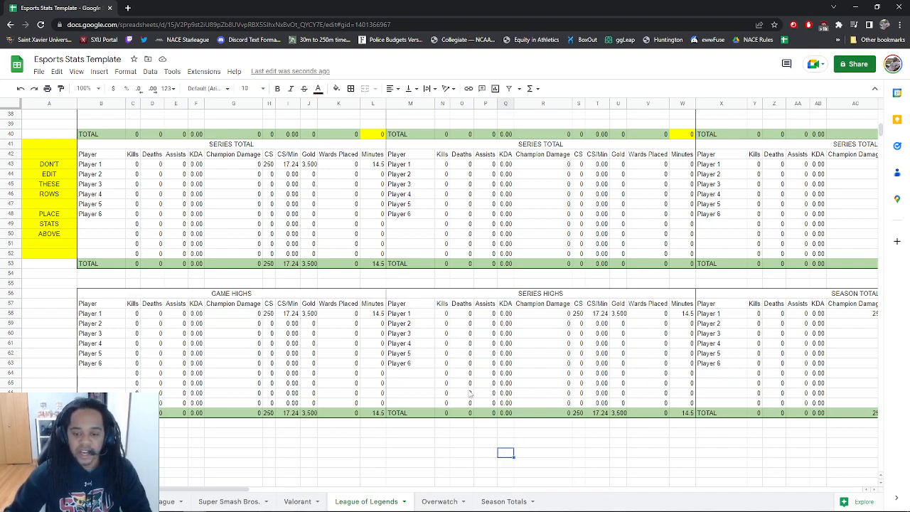
double_click(442, 314)
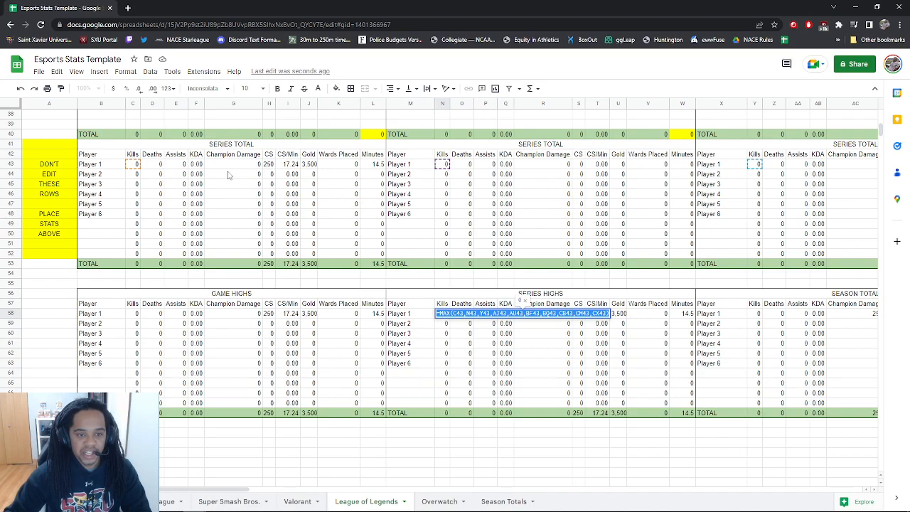
left_click(636, 434)
left_click_drag(212, 489, 320, 496)
double_click(344, 314)
left_click(495, 445)
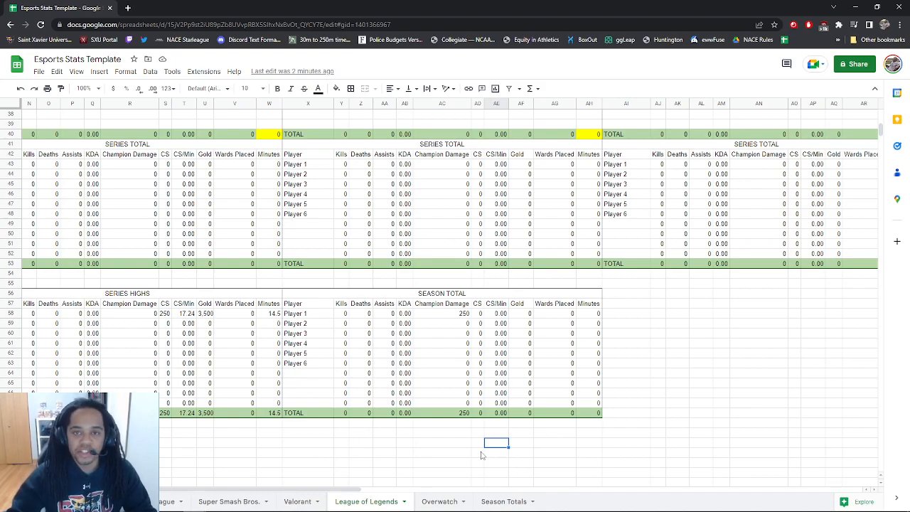
right_click(416, 448)
left_click(694, 402)
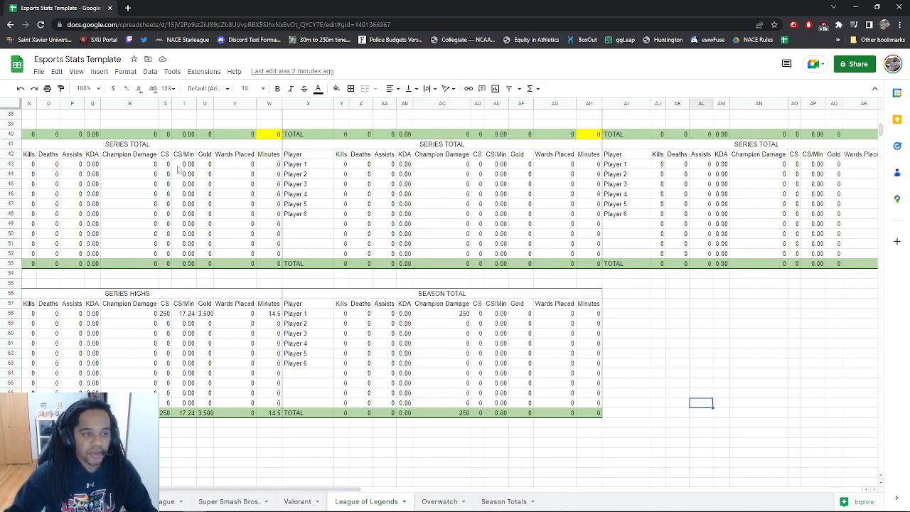
left_click(39, 72)
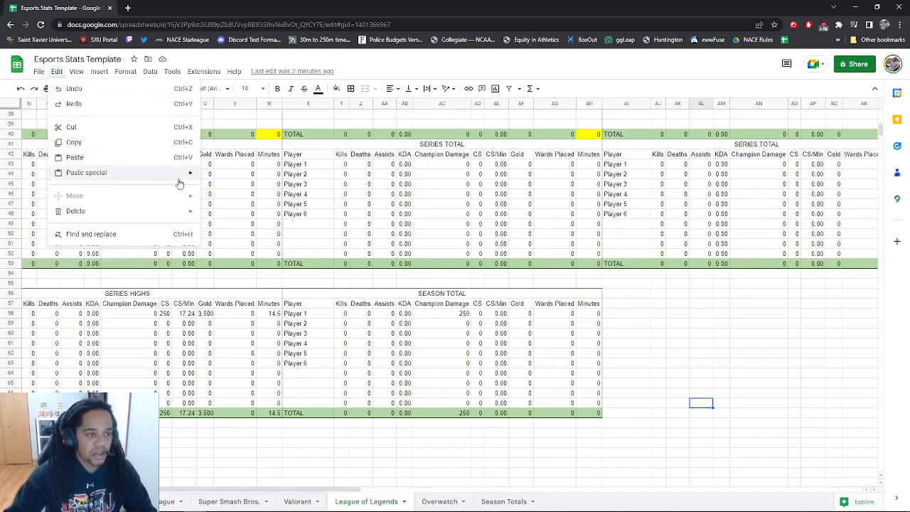
left_click(623, 421)
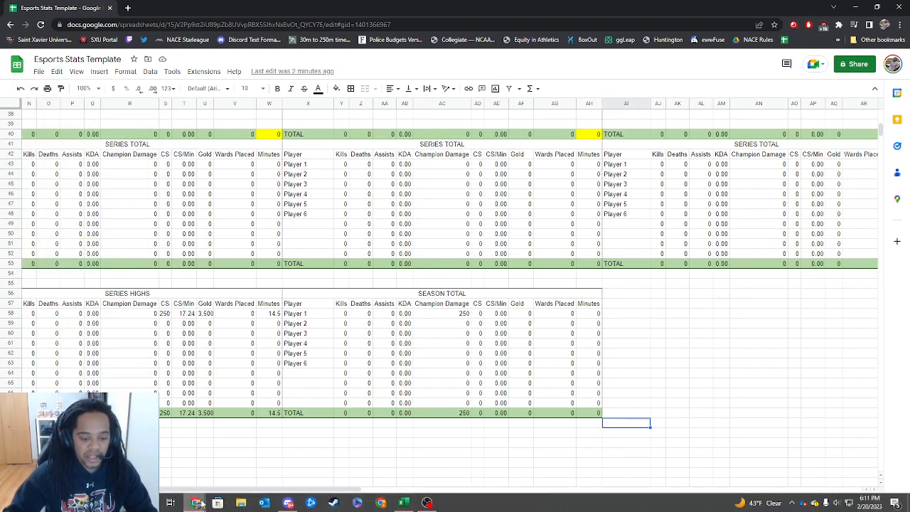
Open a new Chrome window, search 'sxu stats fa' and load the SXU Stats (Fall 2022) spreadsheet
right_click(201, 504)
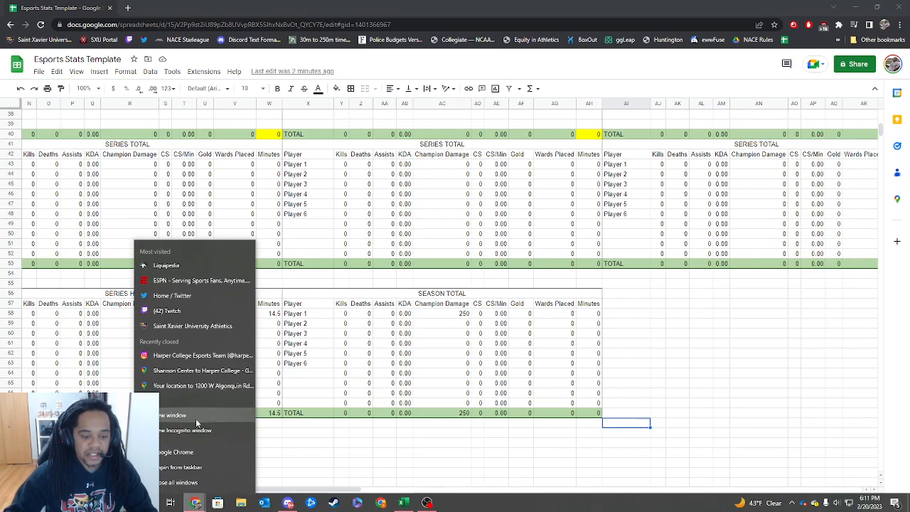
left_click(171, 415)
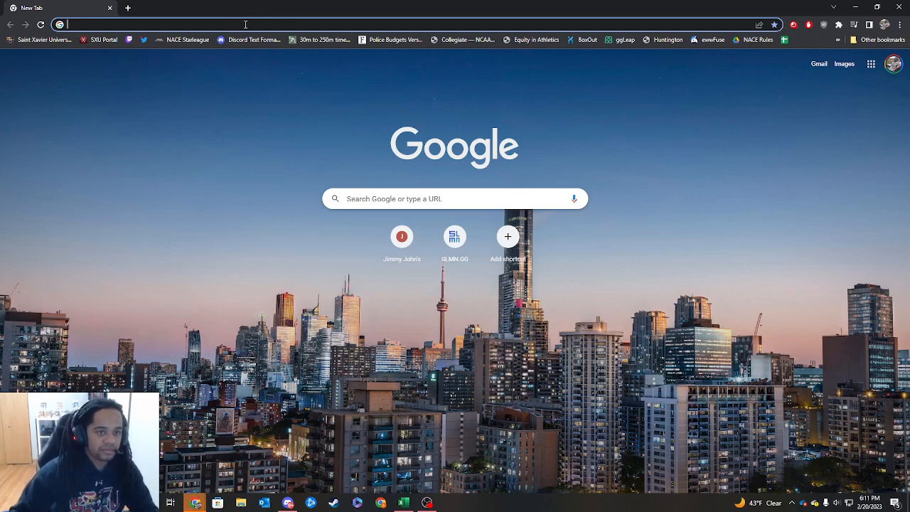
type("sxu st")
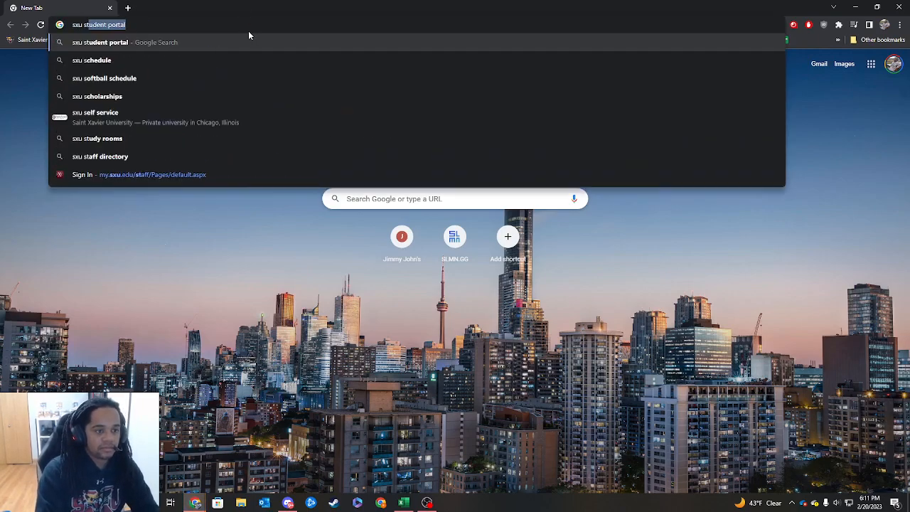
type("ats fa")
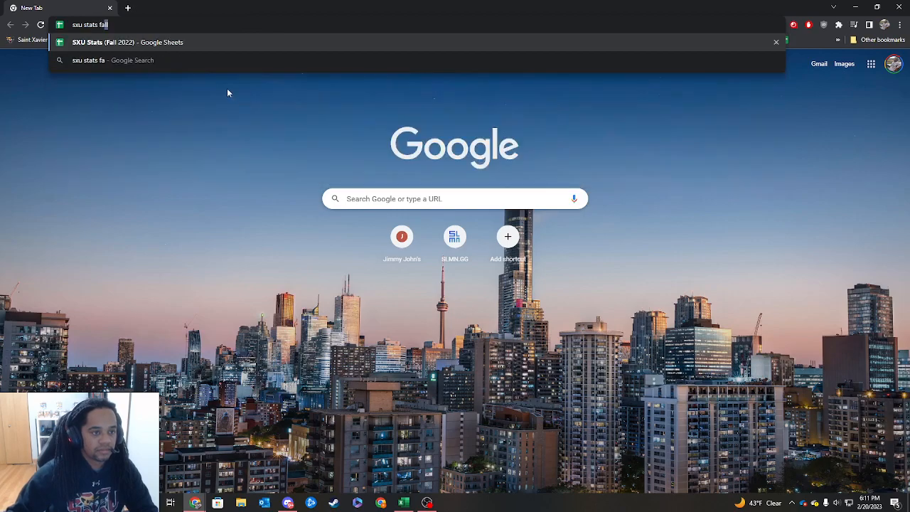
left_click(161, 45)
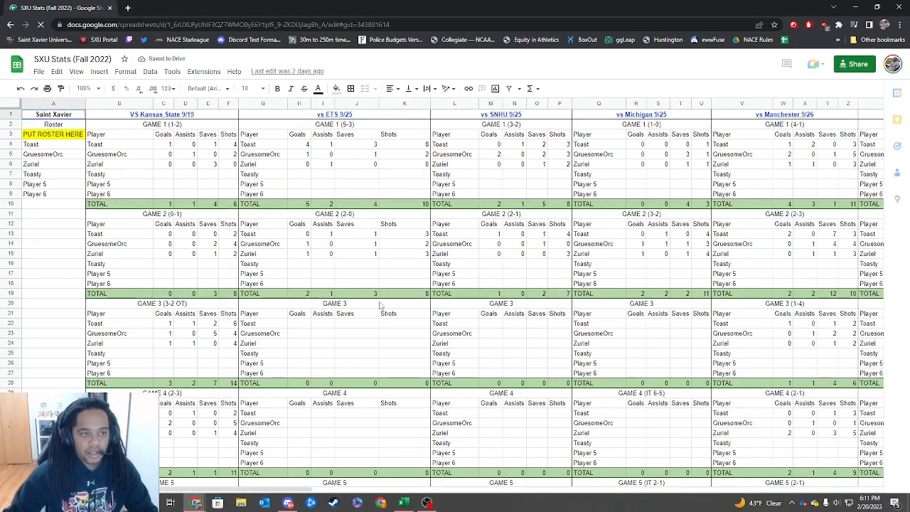
scroll(377, 404, "down", 5)
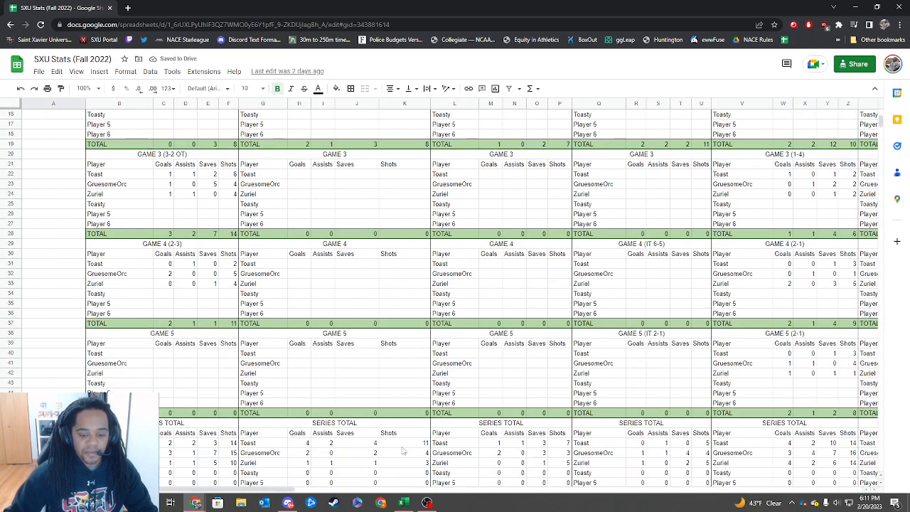
left_click_drag(547, 16, 569, 1)
scroll(262, 489, "down", 2)
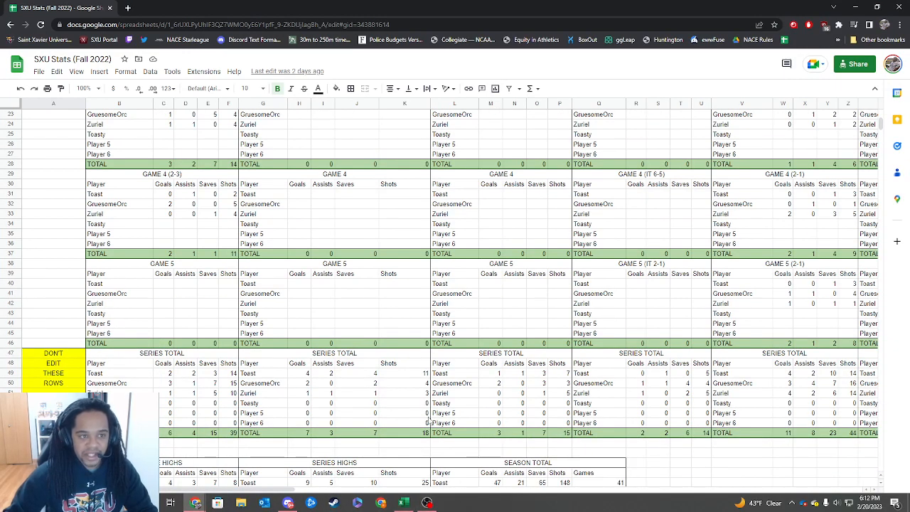
right_click(480, 501)
left_click(541, 456)
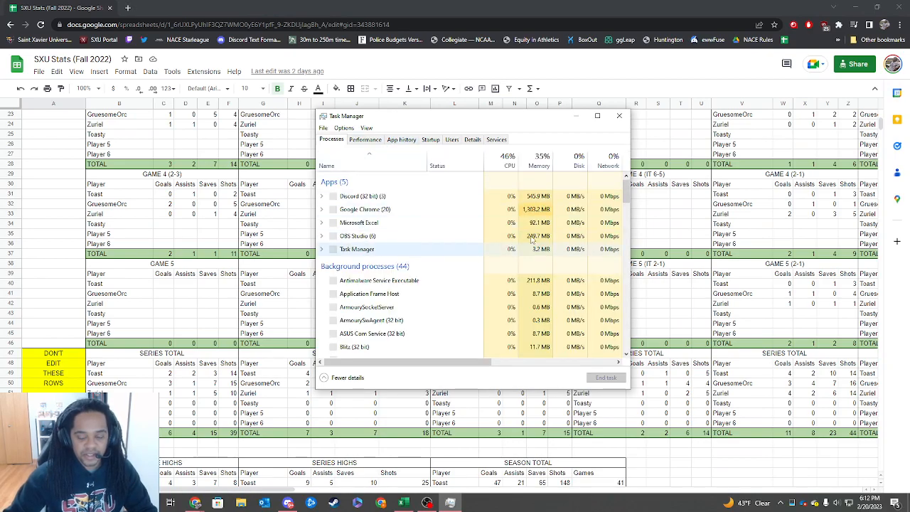
scroll(547, 320, "down", 15)
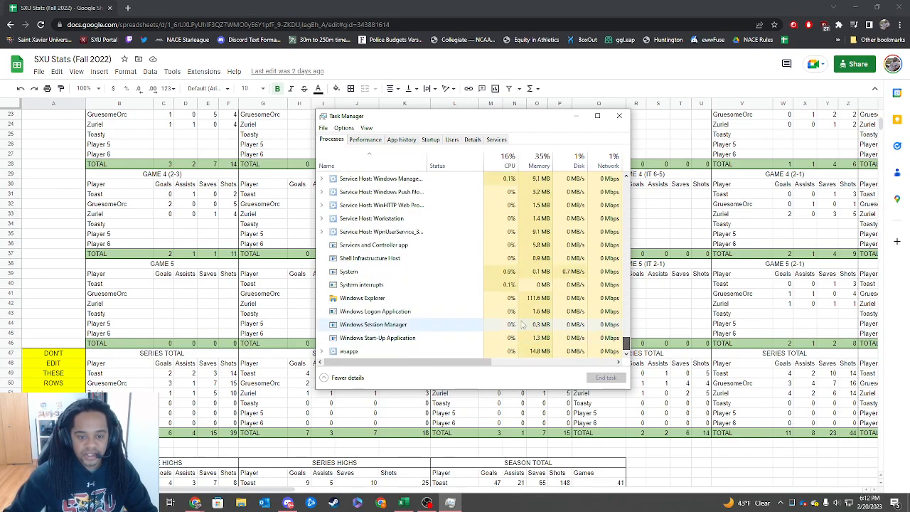
left_click(470, 298)
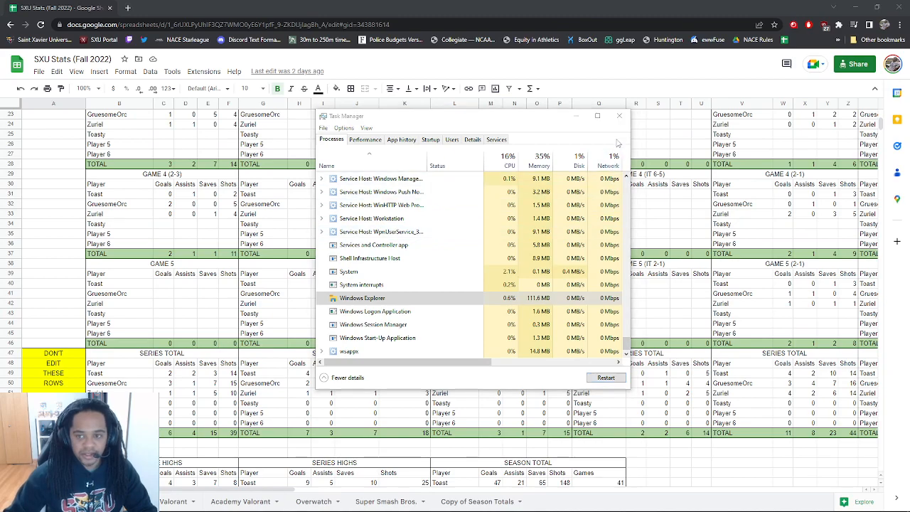
left_click(620, 116)
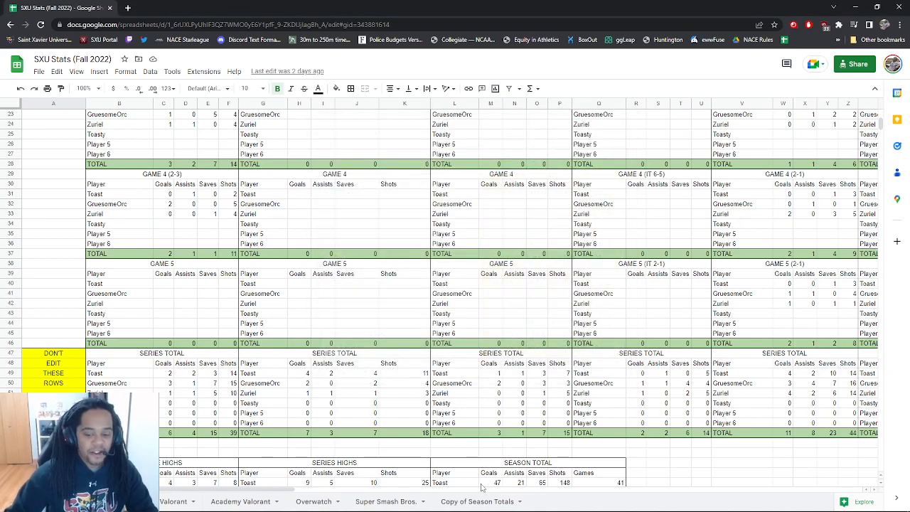
left_click(474, 502)
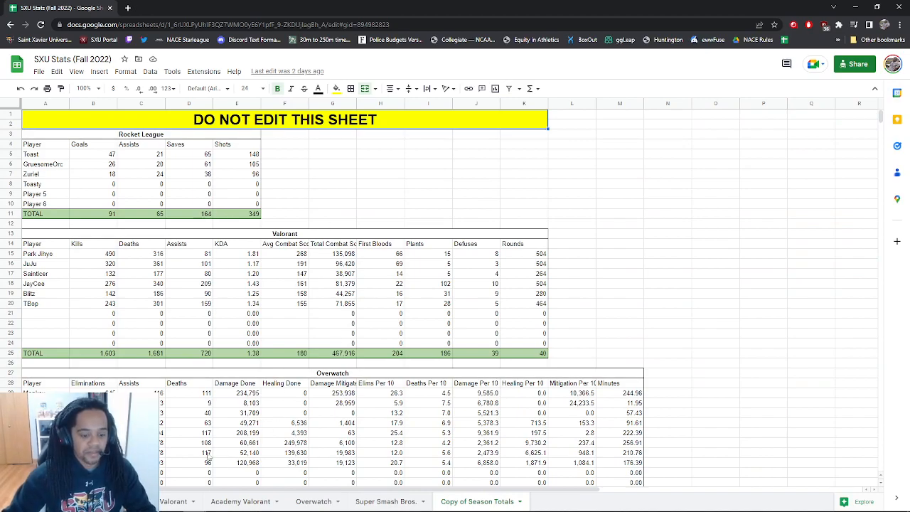
left_click(84, 501)
scroll(277, 317, "down", 3)
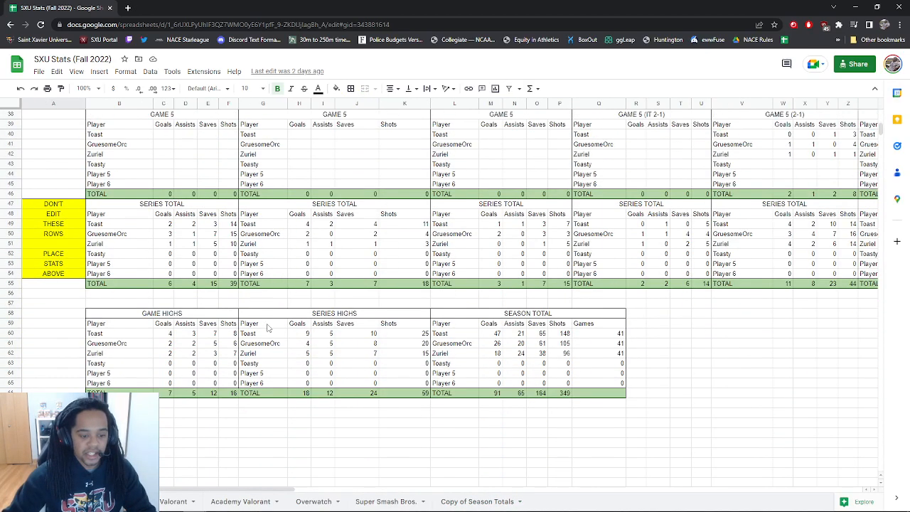
left_click(164, 335)
left_click(265, 444)
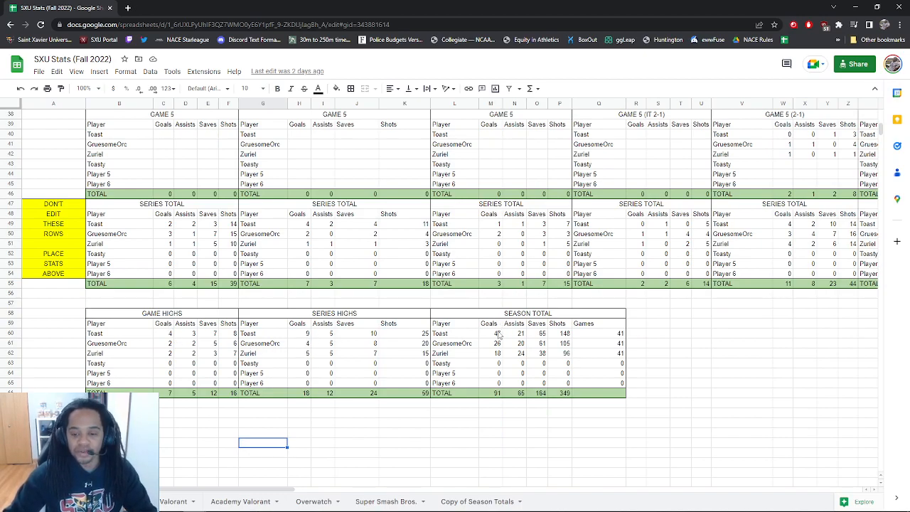
left_click(597, 336)
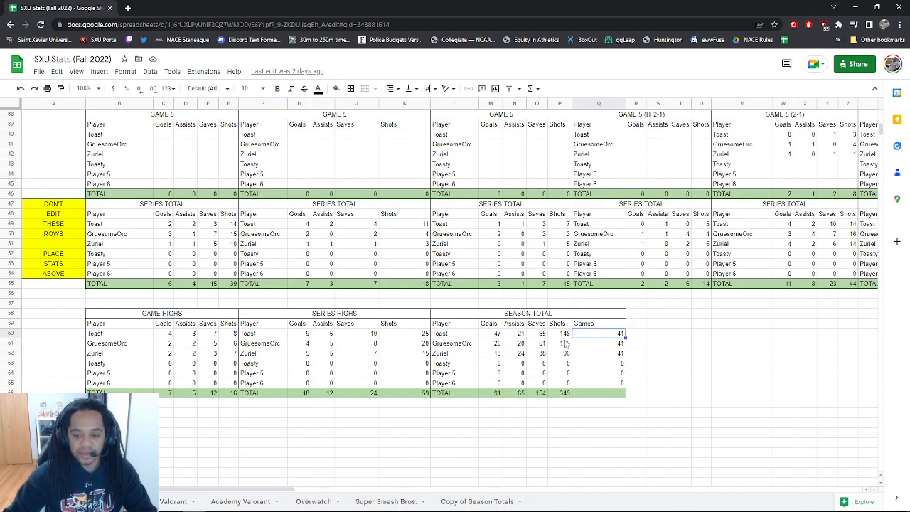
left_click(174, 501)
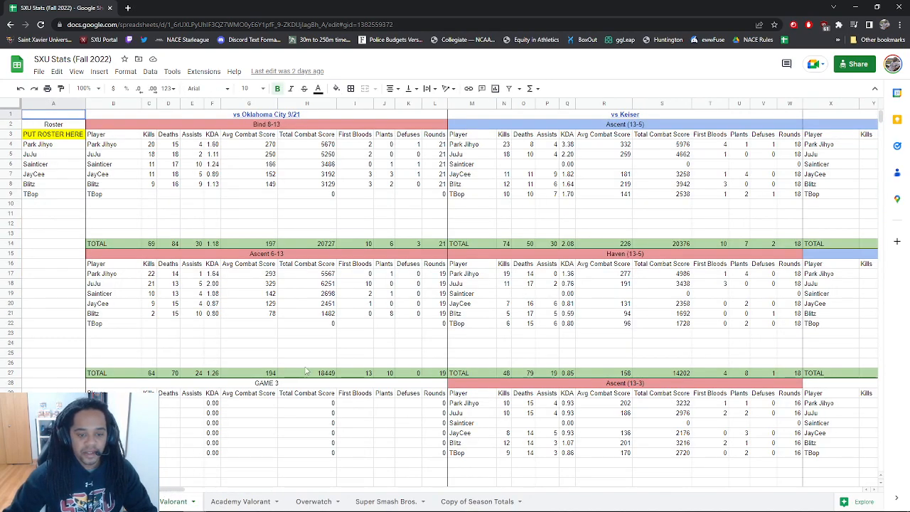
Scroll around the Valorant sheet's match tables to find the vs Campbellsville entry
scroll(305, 371, "down", 1)
scroll(304, 372, "down", 2)
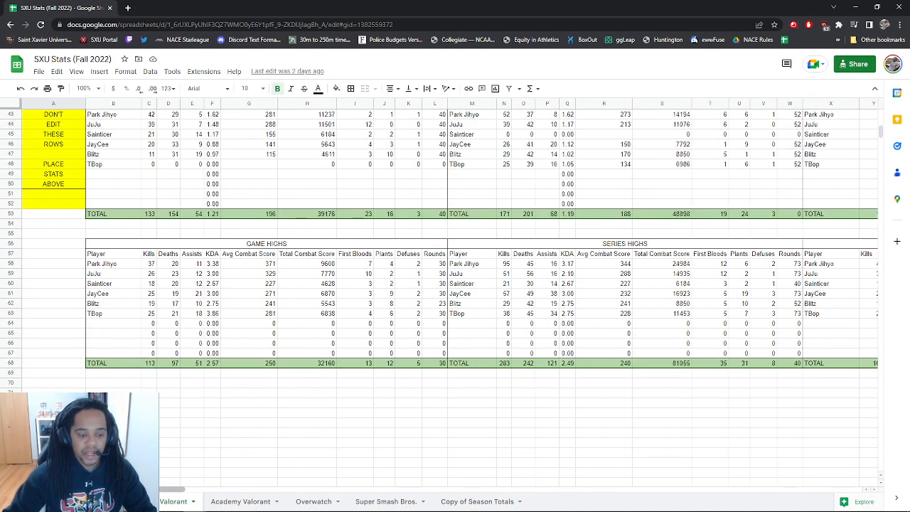
scroll(238, 421, "right", 10)
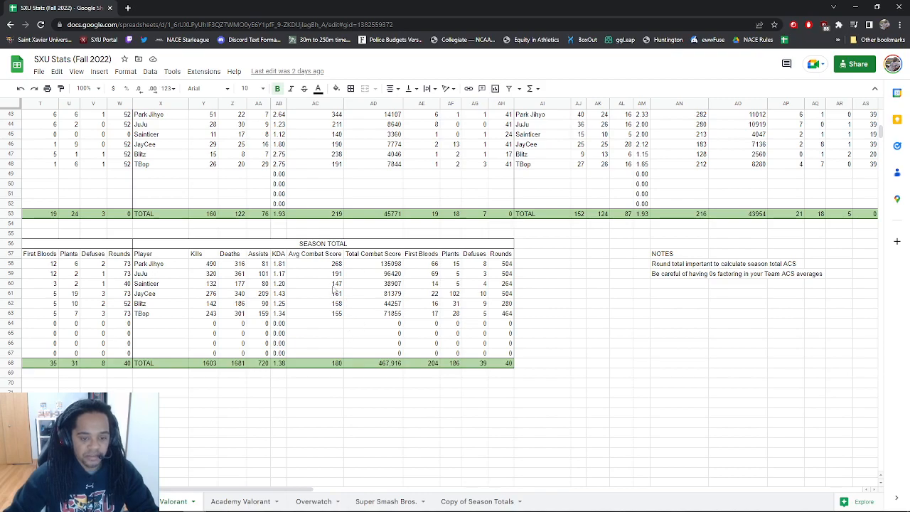
scroll(340, 318, "up", 10)
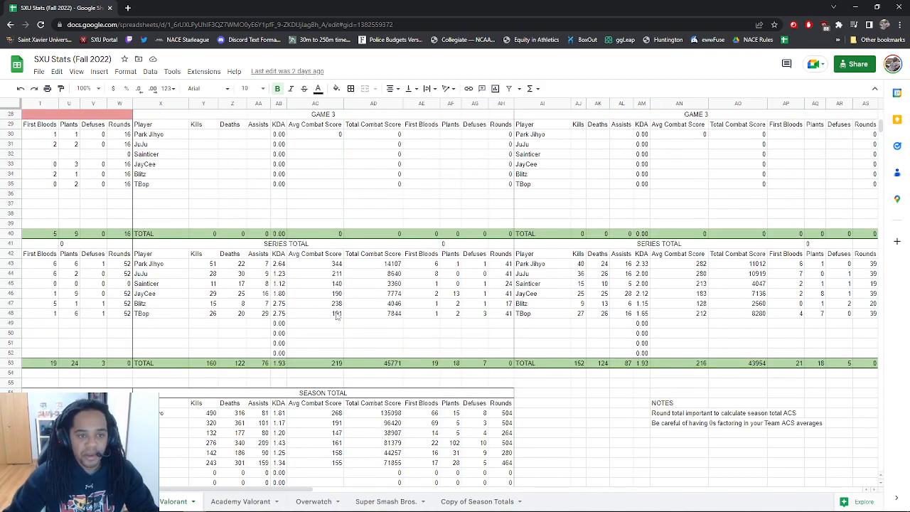
scroll(313, 203, "up", 3)
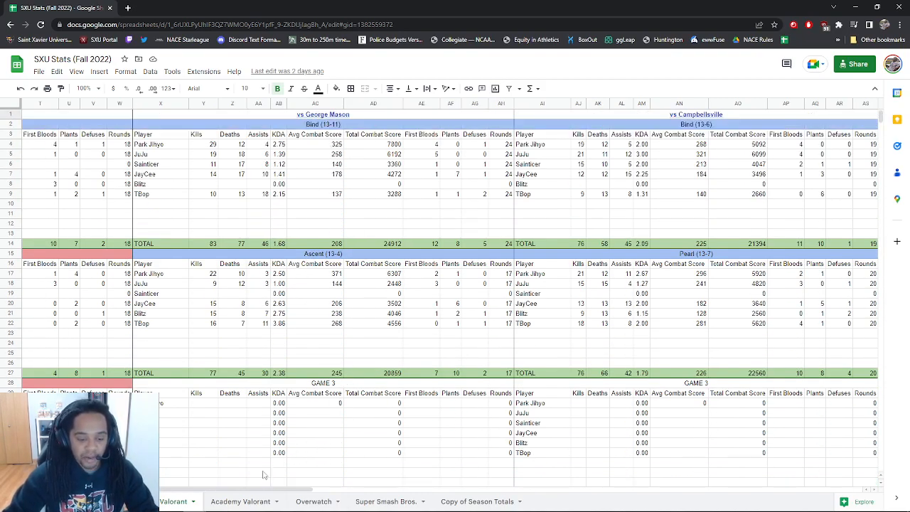
Open the vs Campbellsville match link, view the 2–0 result, and return to the spreadsheet
mouse_move(320, 119)
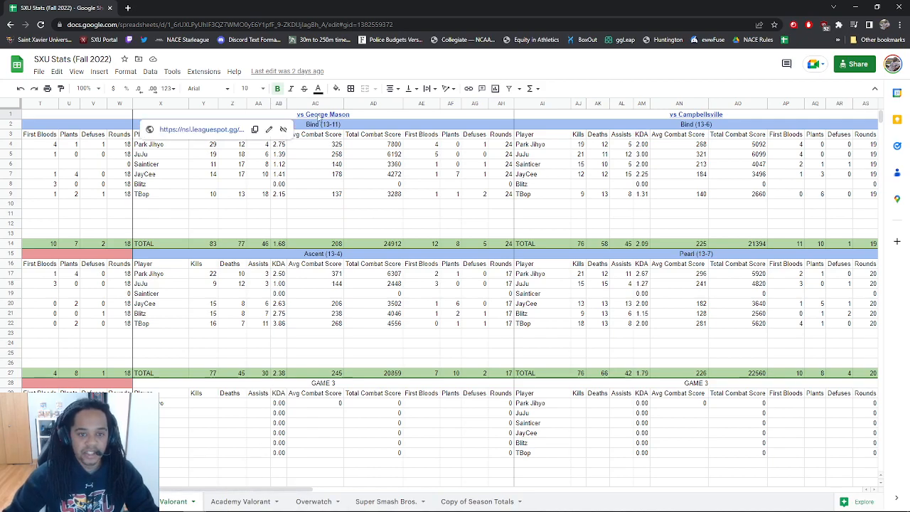
left_click_drag(221, 490, 249, 491)
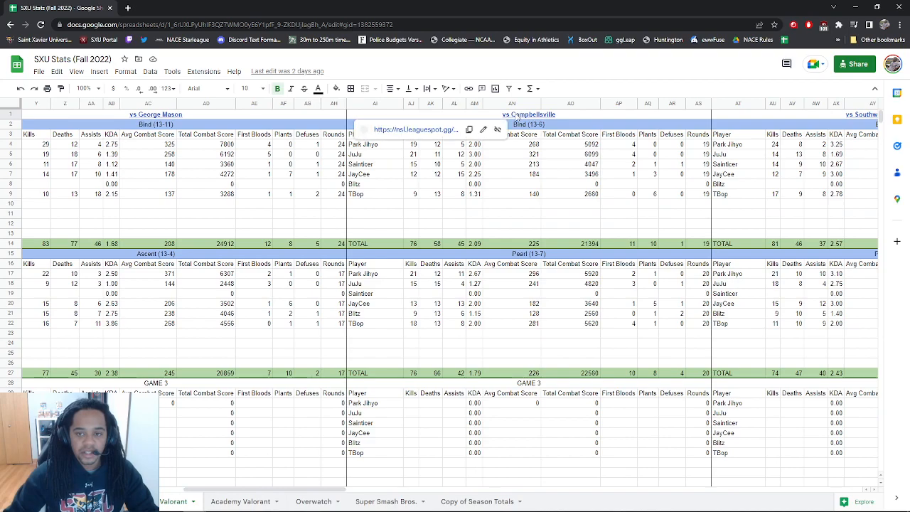
left_click(418, 130)
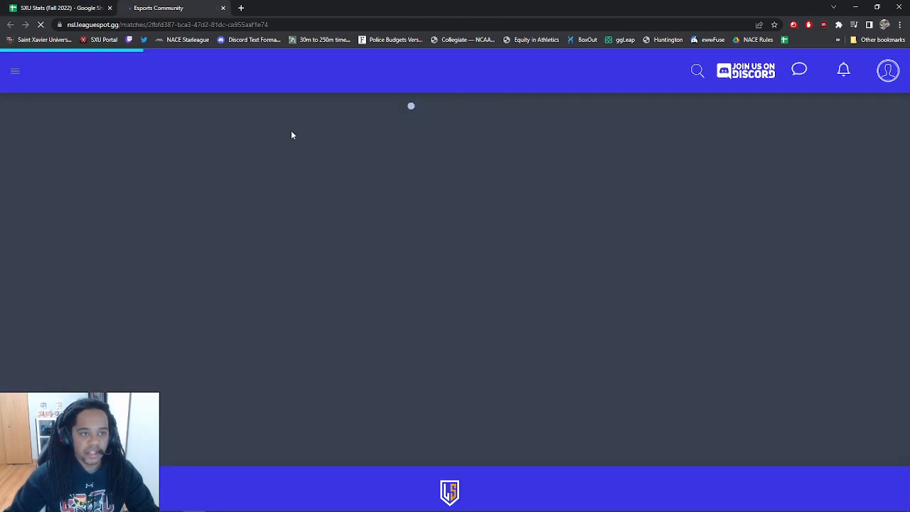
scroll(356, 256, "down", 15)
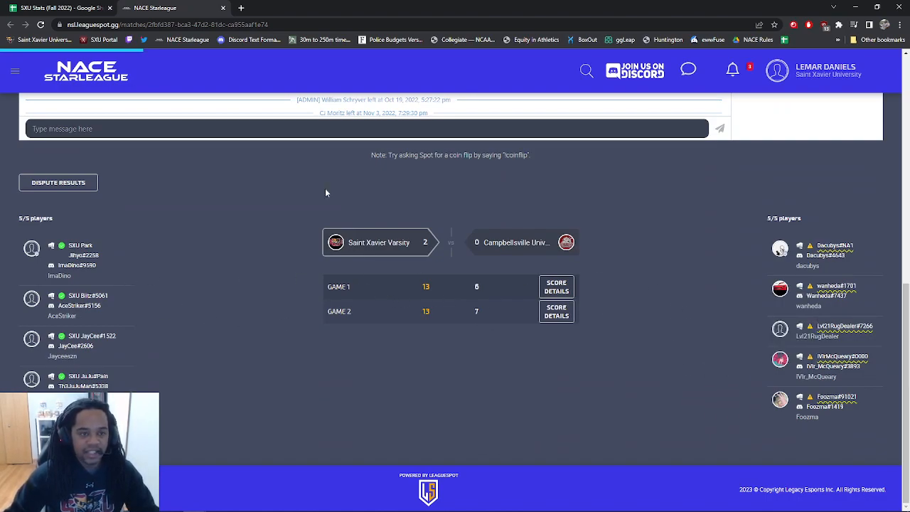
left_click(71, 8)
left_click(555, 126)
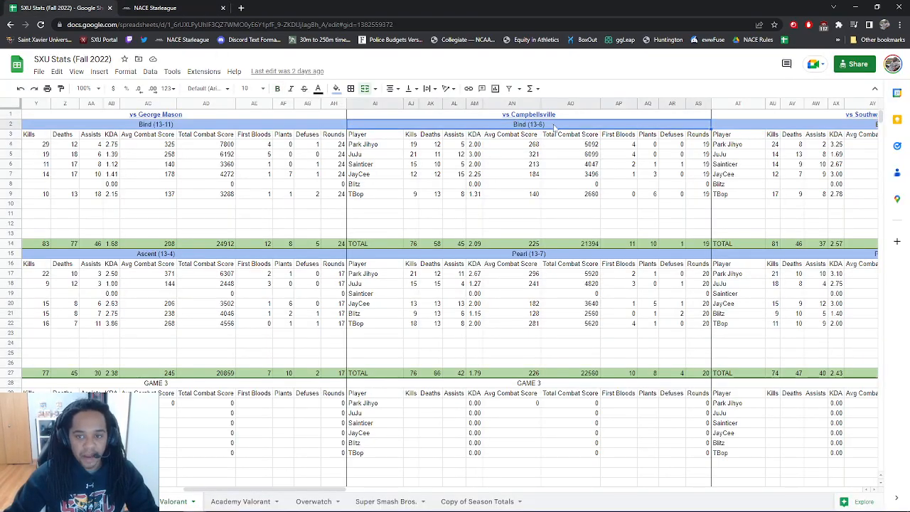
left_click(548, 255)
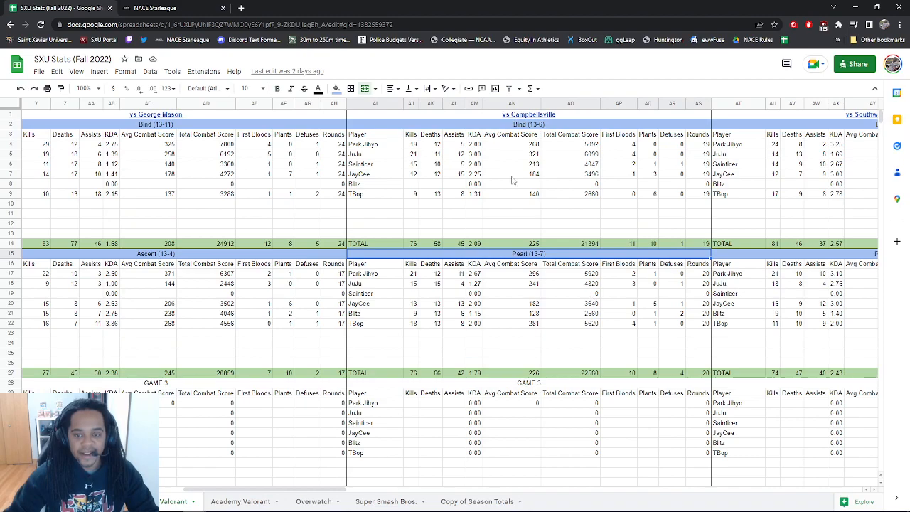
scroll(556, 348, "down", 10)
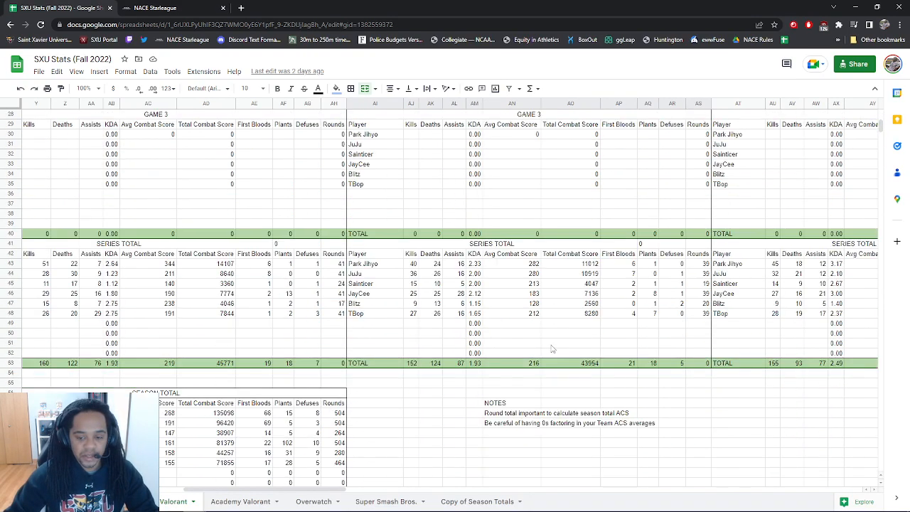
left_click(240, 501)
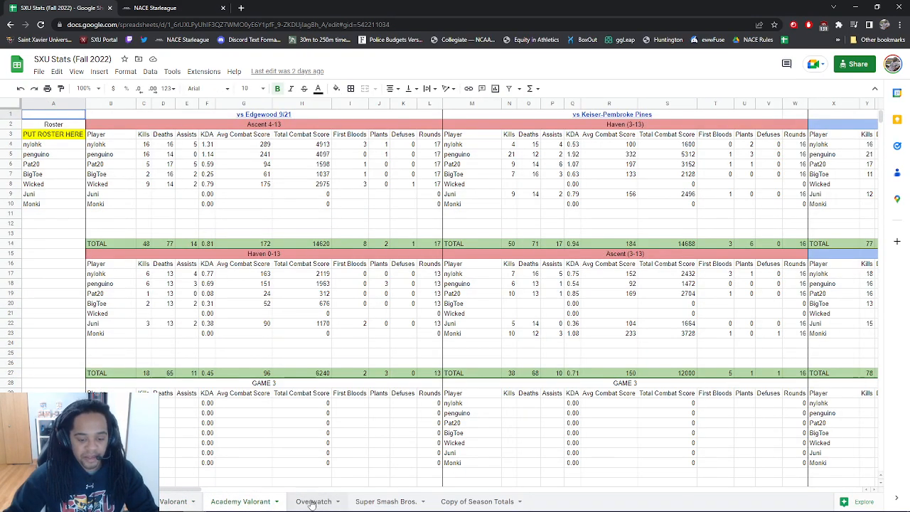
left_click(314, 500)
scroll(418, 372, "down", 10)
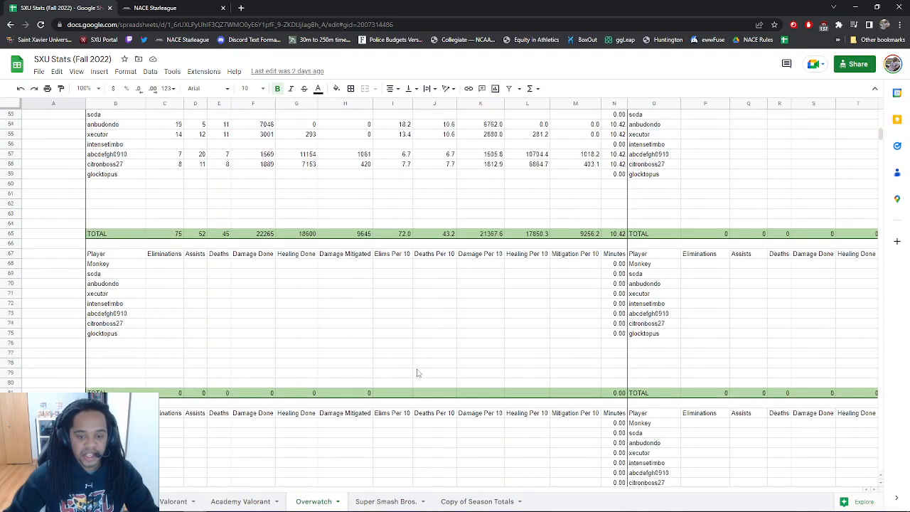
scroll(418, 371, "up", 12)
scroll(422, 329, "up", 5)
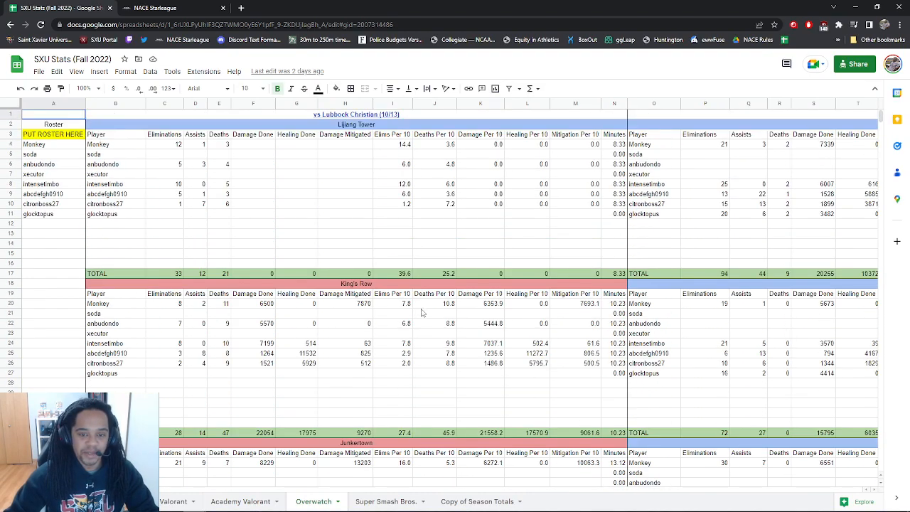
left_click_drag(272, 154, 340, 221)
left_click(256, 145)
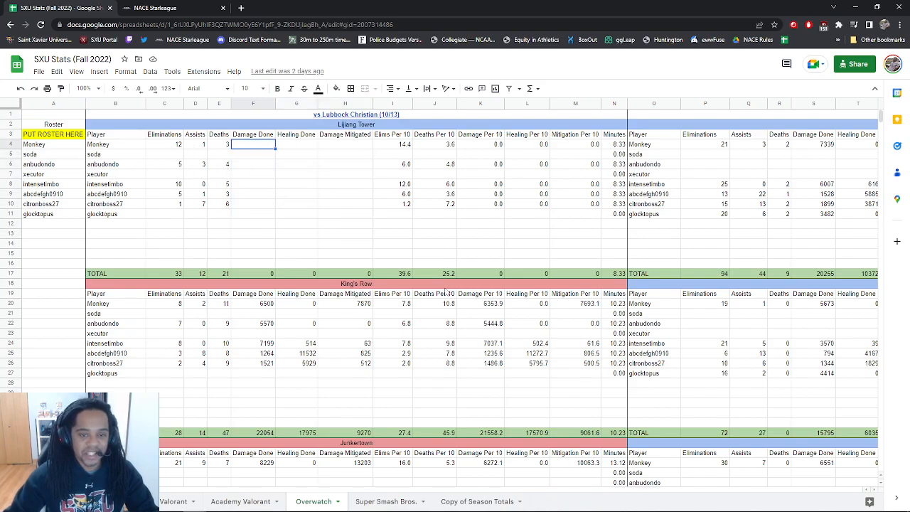
scroll(449, 292, "down", 12)
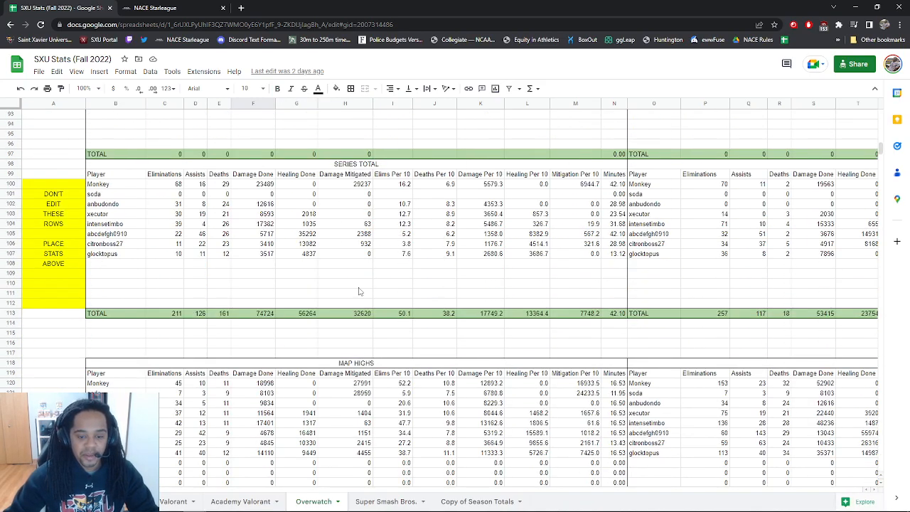
scroll(439, 306, "down", 3)
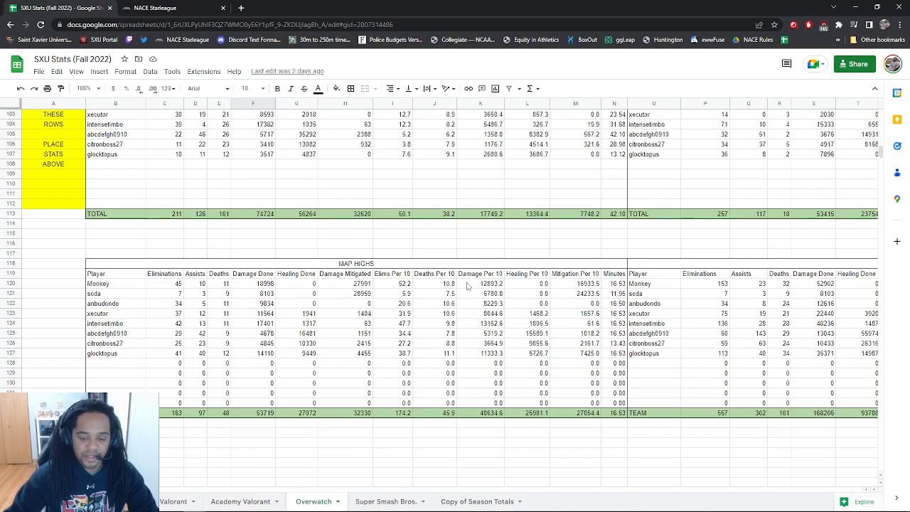
left_click(183, 503)
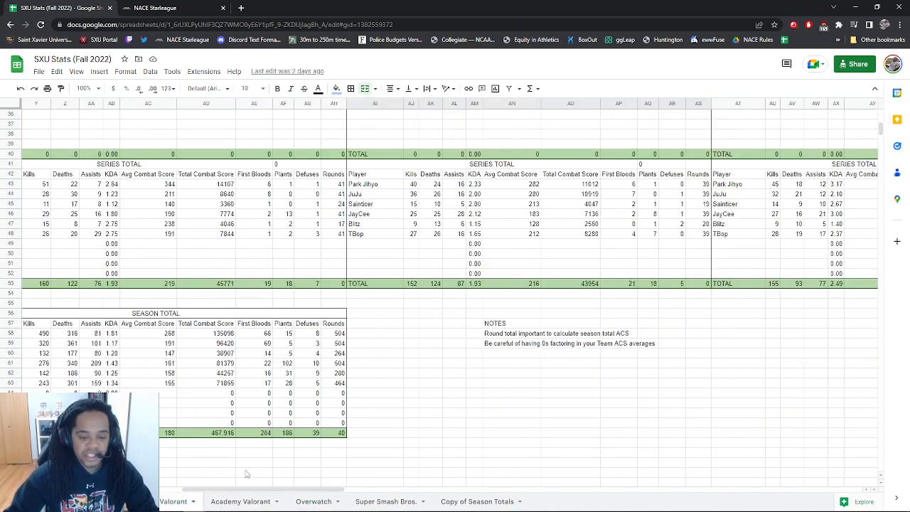
left_click_drag(220, 490, 196, 489)
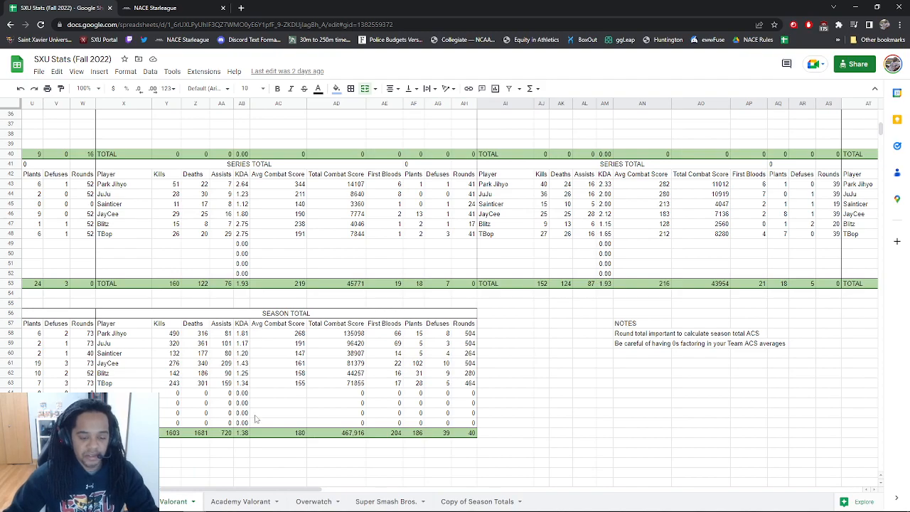
left_click_drag(207, 491, 115, 490)
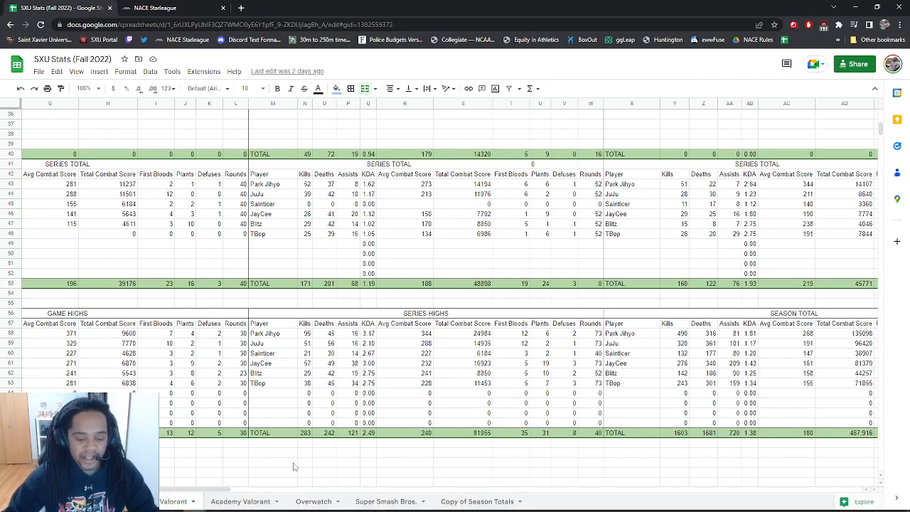
left_click(855, 6)
Minimize the extra Chrome window and show the Season Totals sheet
left_click(855, 7)
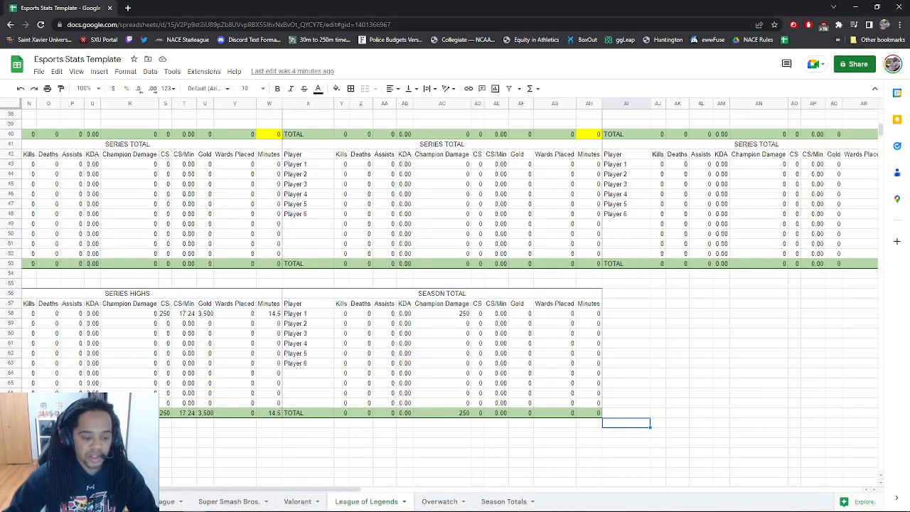
left_click(504, 501)
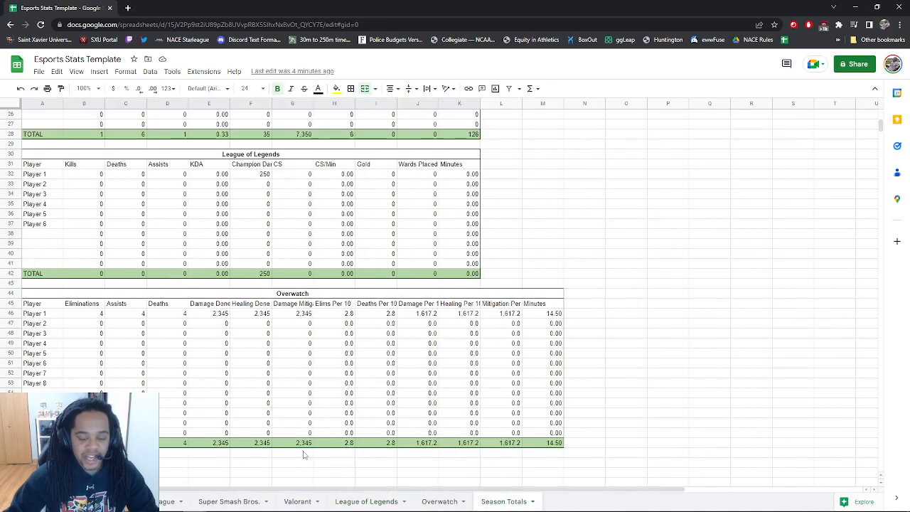
scroll(426, 398, "up", 8)
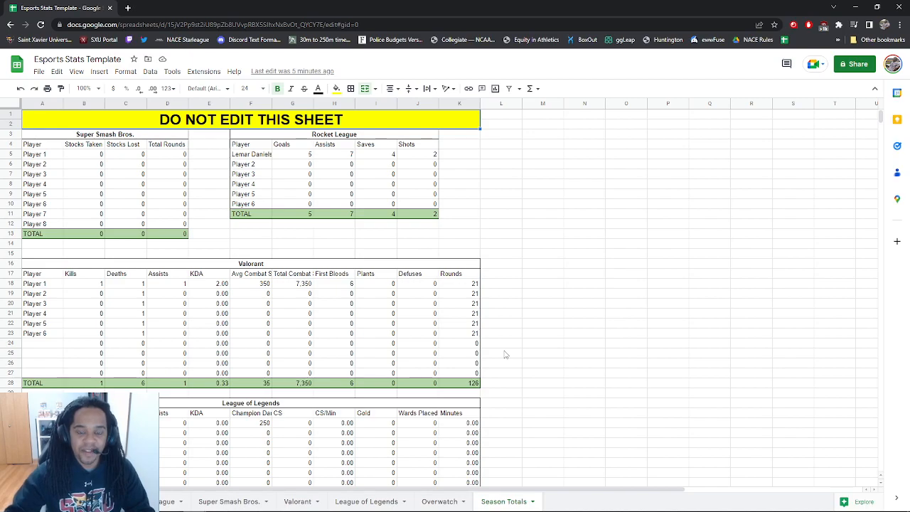
Go to the Instructions sheet explaining the template's purpose and five tracked games
left_click(85, 501)
left_click(180, 222)
left_click(270, 299)
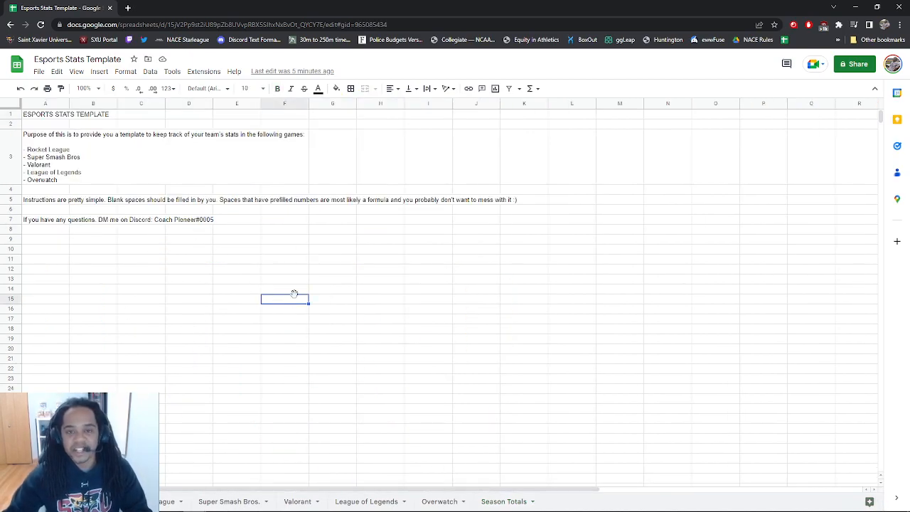